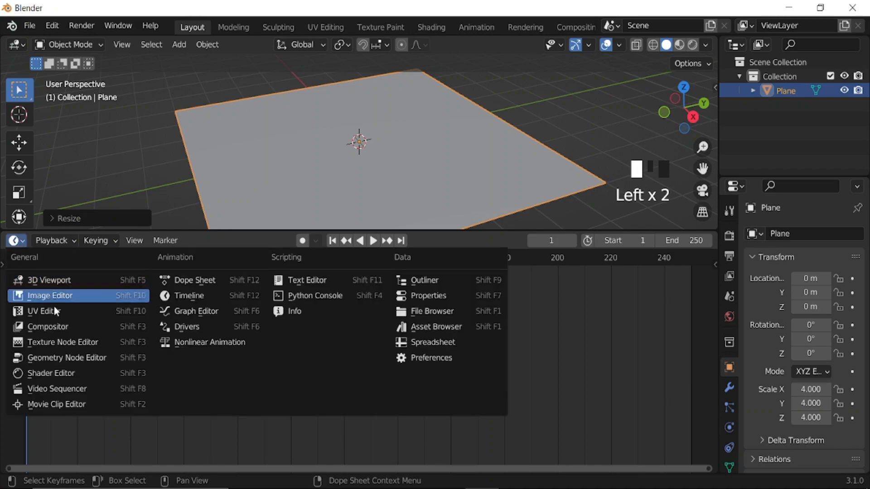
Turn the timeline area into a Geometry Node Editor, create a new node tree for the plane, and hide the editor's sidebar.
click(78, 357)
click(371, 240)
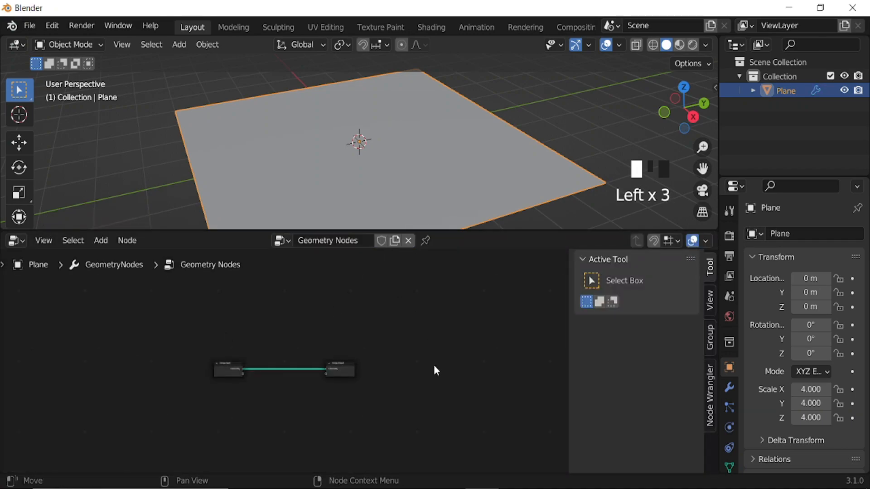
key(n)
scroll(382, 391, up, 4)
scroll(380, 387, up, 2)
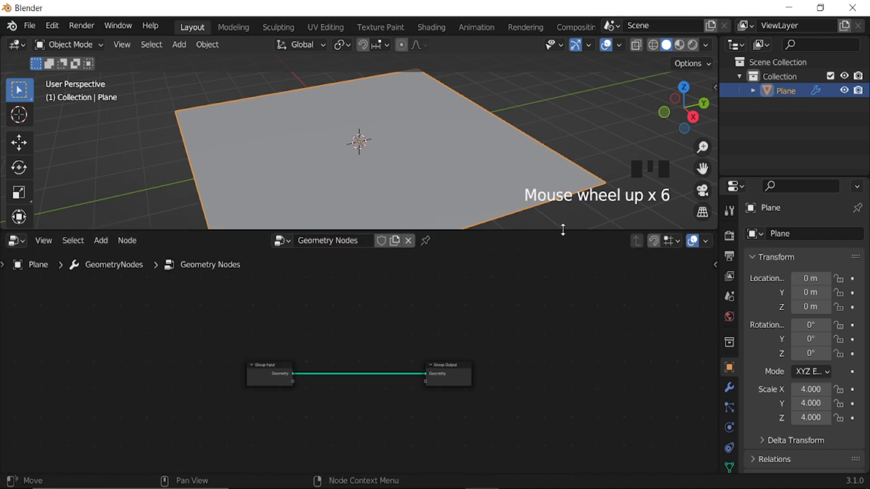
Enable Cavity in the 3D viewport's solid shading options and choose its type.
scroll(510, 177, down, 1)
click(706, 44)
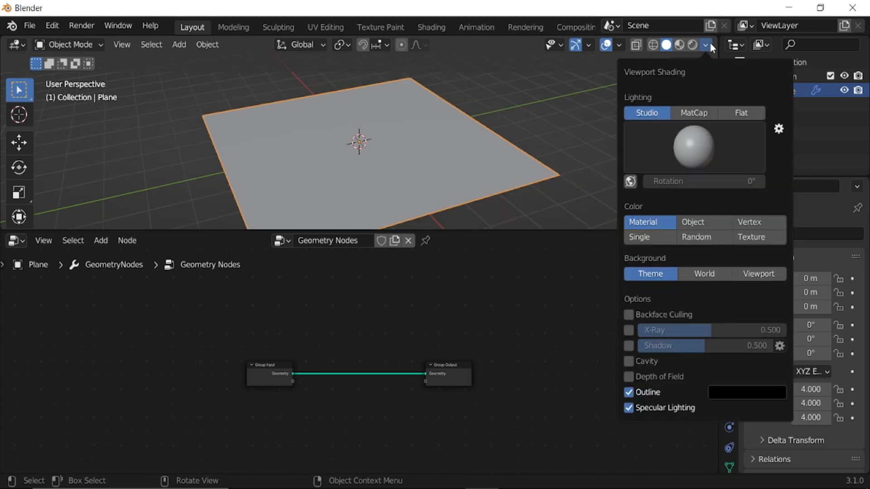
click(629, 362)
click(752, 362)
click(737, 406)
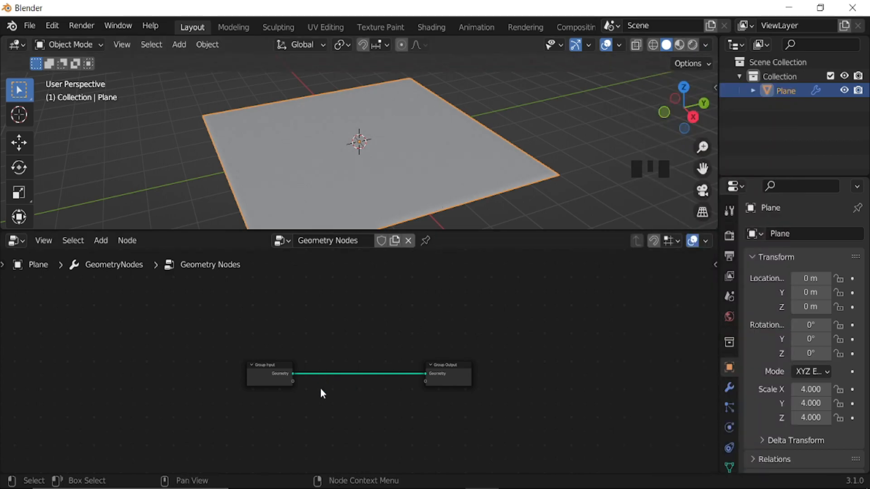
Switch the 3D viewport to Wireframe shading.
scroll(320, 388, up, 6)
middle_drag(320, 388, 360, 376)
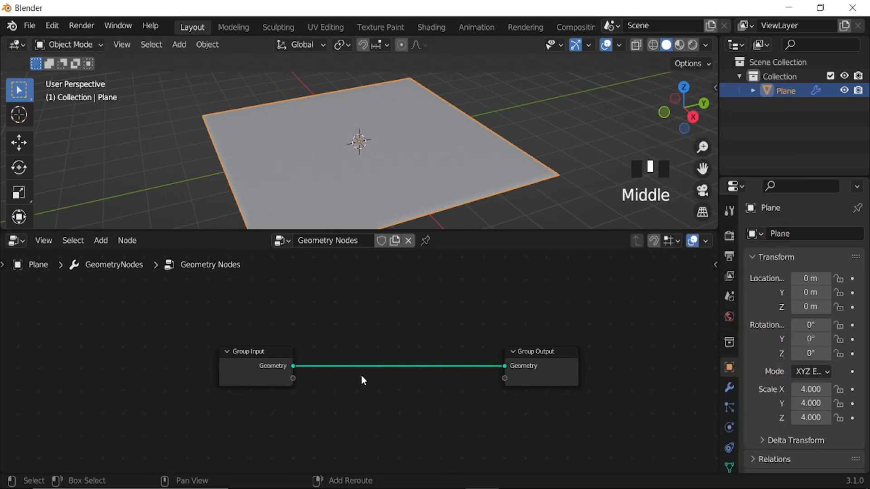
key(shift+a)
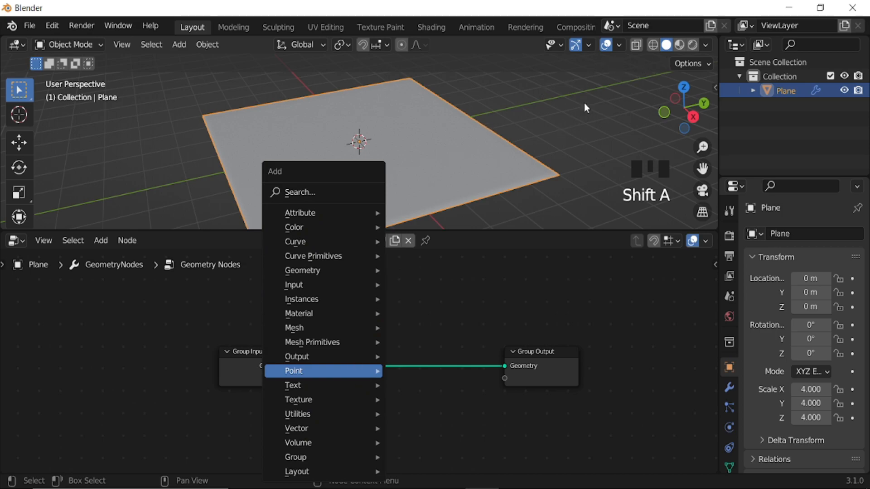
click(655, 47)
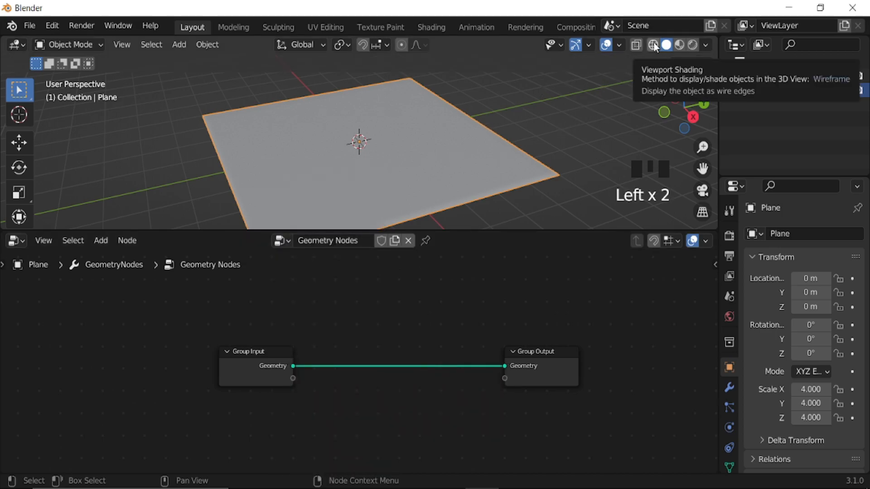
click(656, 47)
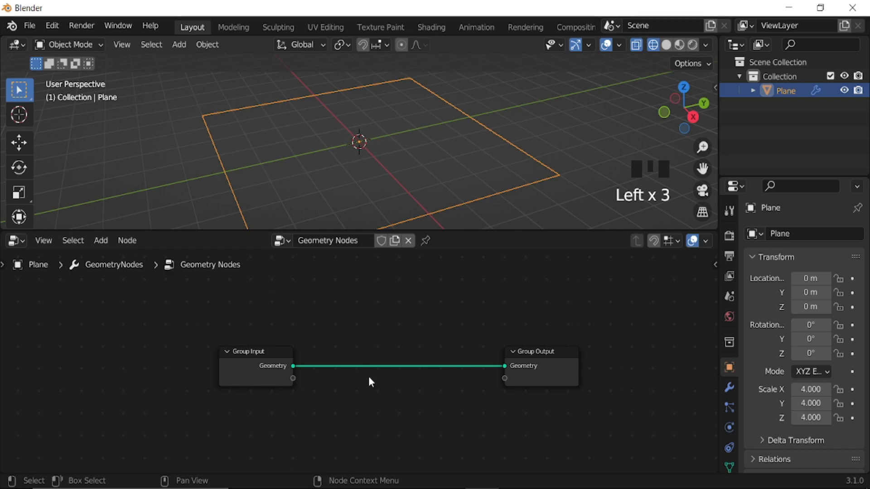
Insert a Subdivide Mesh node on the link between Group Input and Group Output.
key(shift+a)
mouse_move(337, 327)
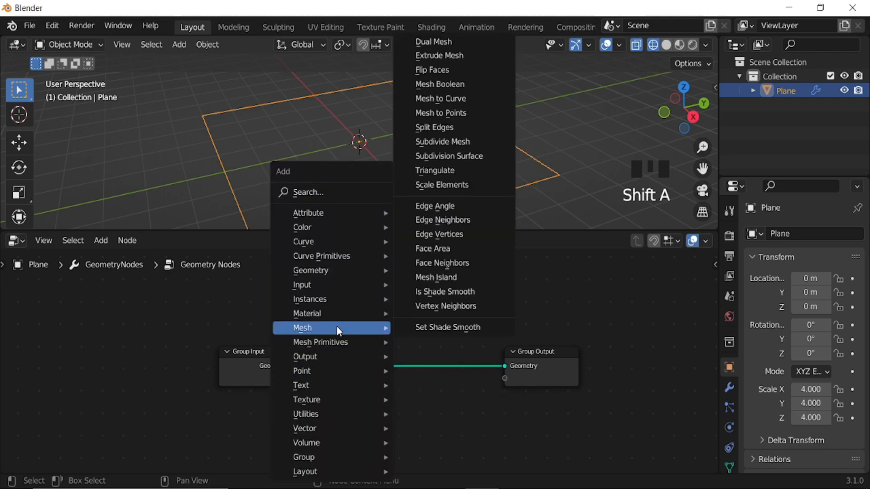
click(453, 141)
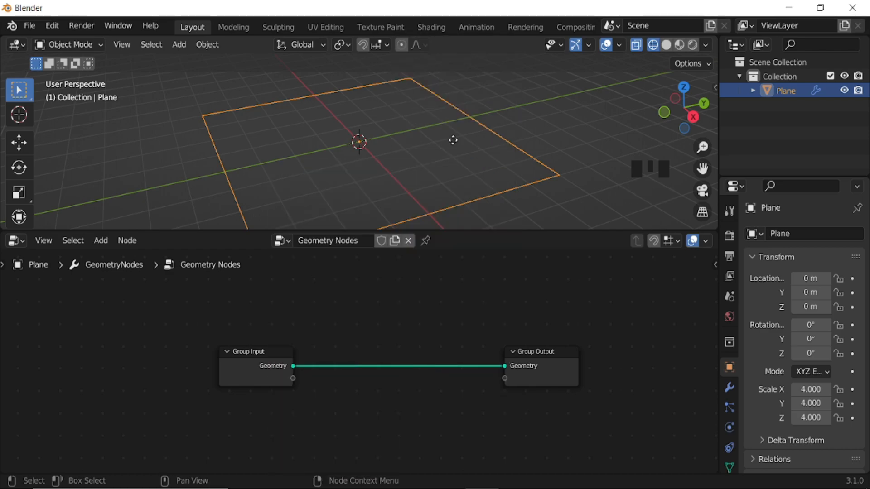
click(328, 354)
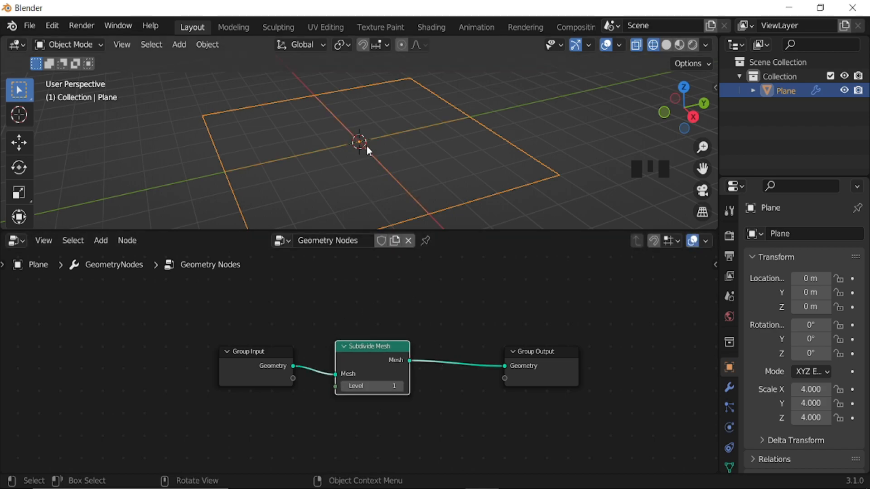
Set the Subdivide Mesh level to 4.
middle_drag(434, 371, 447, 356)
scroll(431, 386, up, 3)
scroll(456, 353, up, 2)
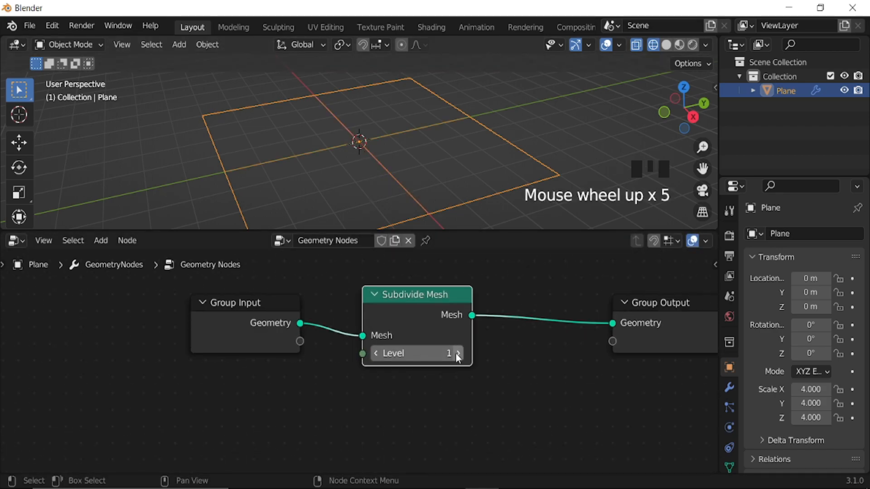
click(458, 354)
click(457, 354)
click(458, 354)
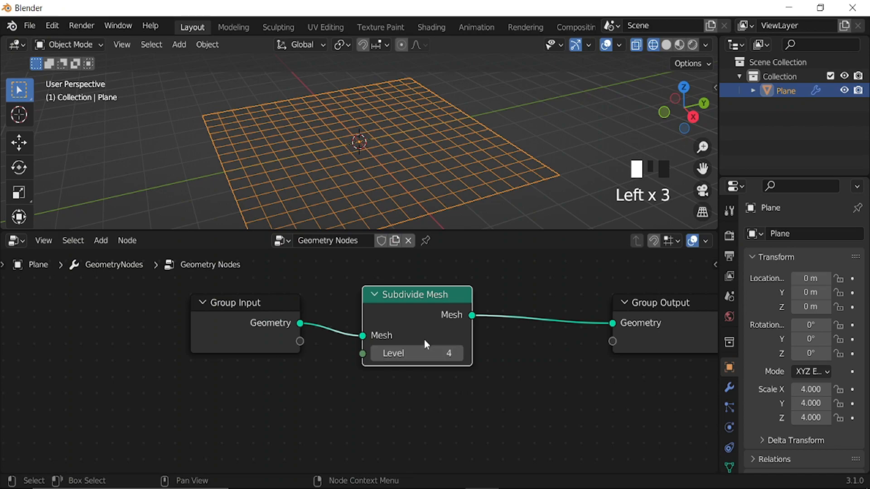
Insert a Set Position node between Subdivide Mesh and Group Output, spacing the nodes out to leave room between them.
scroll(456, 358, down, 7)
middle_drag(455, 358, 355, 360)
drag(448, 355, 543, 363)
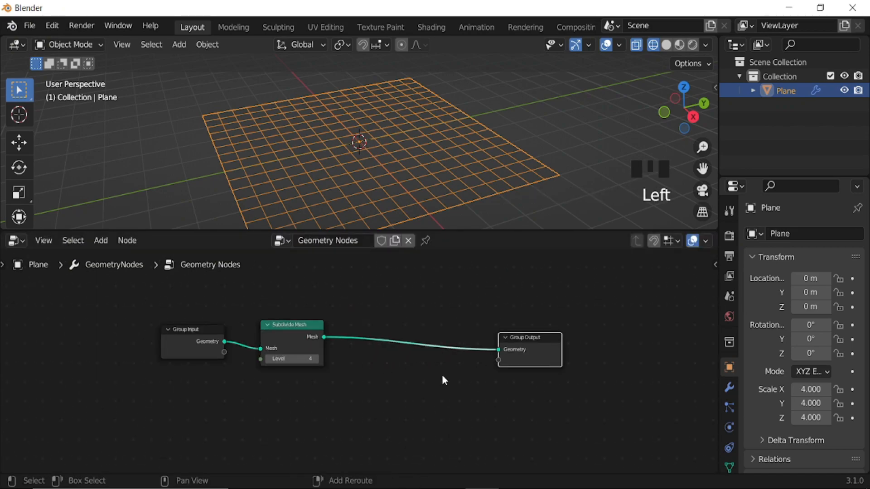
key(shift+a)
mouse_move(448, 271)
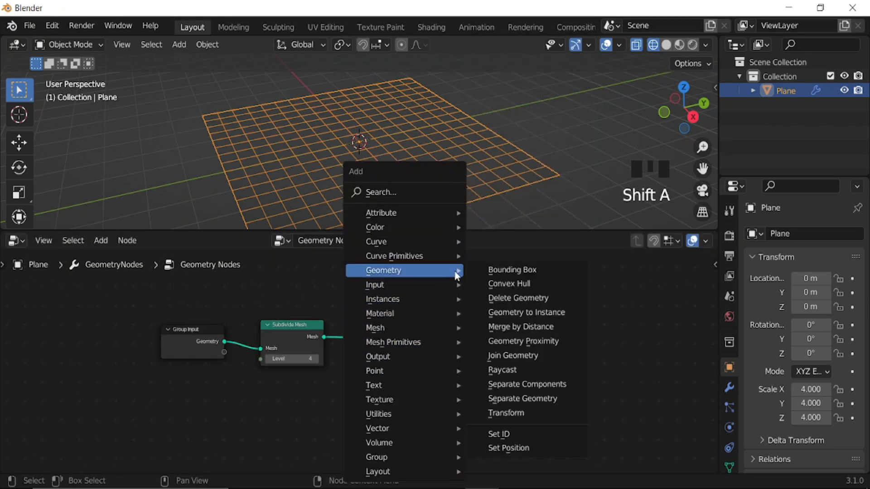
click(521, 449)
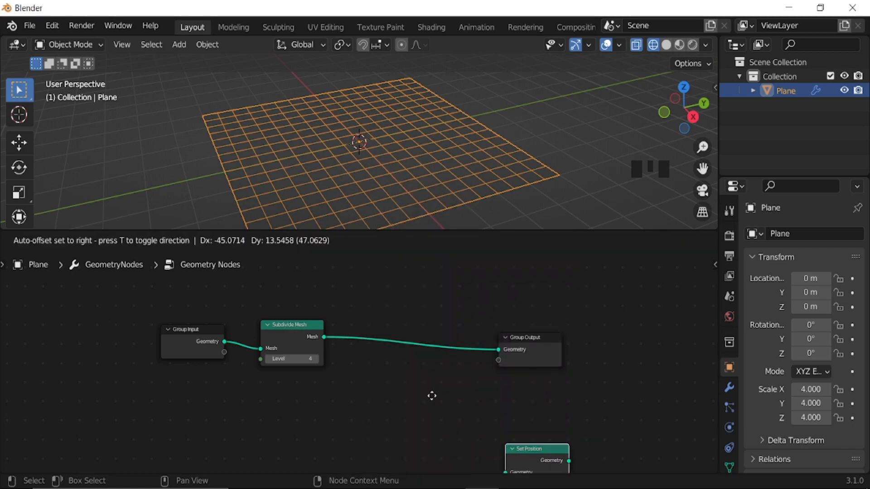
click(392, 308)
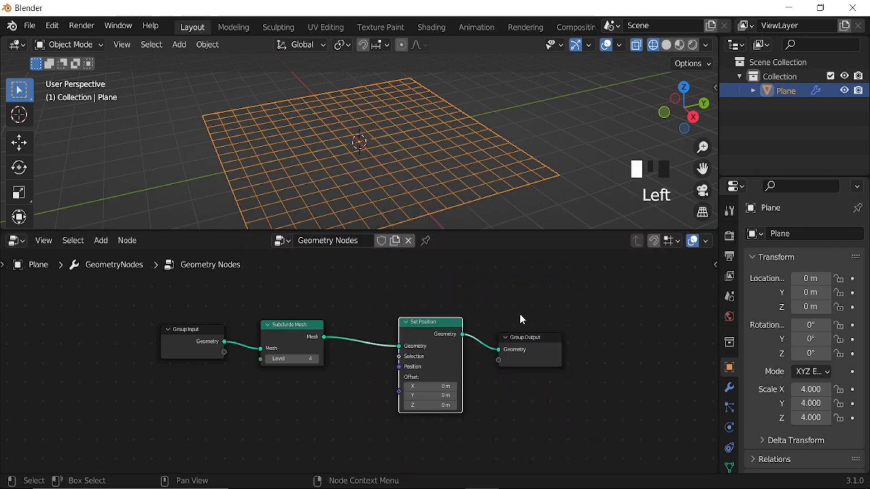
drag(428, 351, 511, 351)
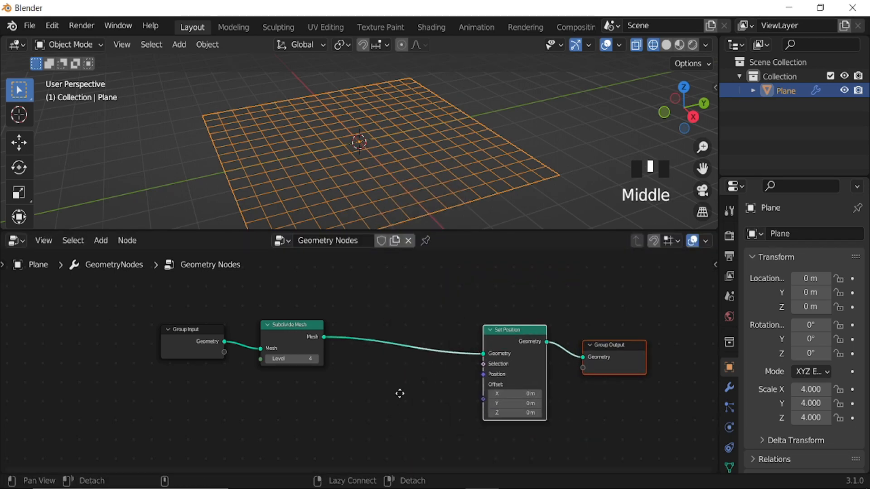
Add a Curve Circle node in the empty space below the main node chain.
middle_drag(391, 404, 435, 363)
key(shift+a)
mouse_move(402, 256)
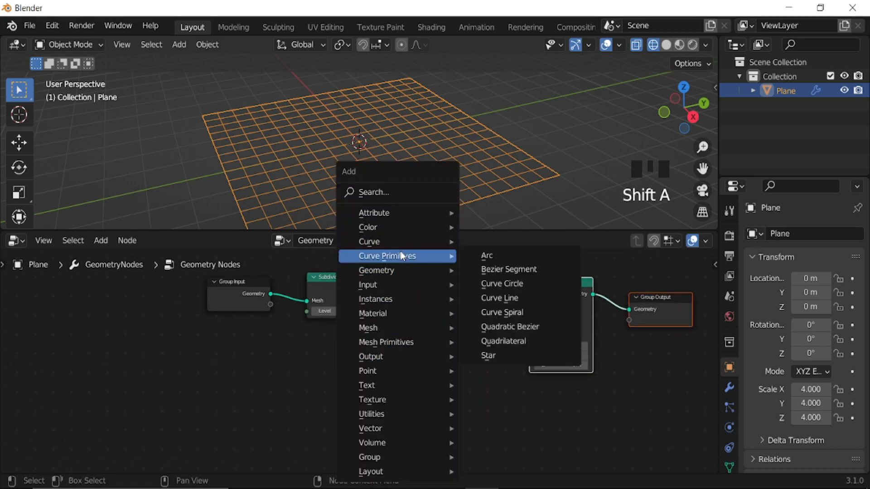
click(502, 284)
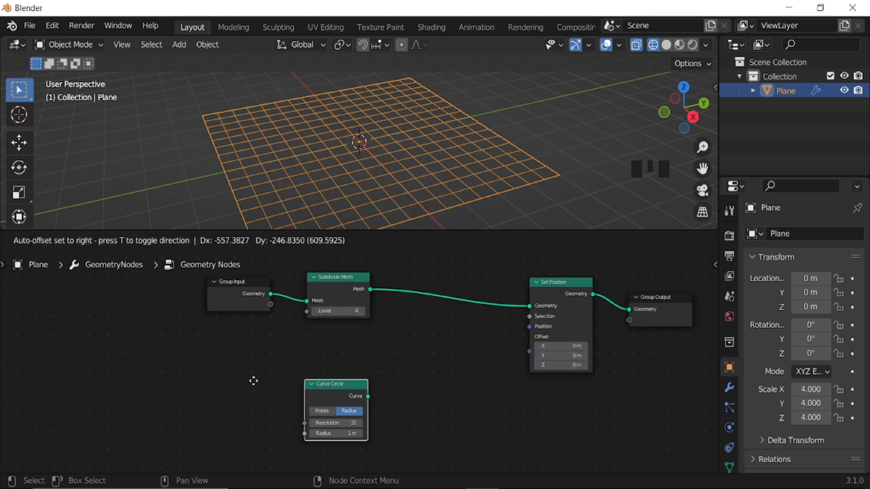
click(190, 390)
Add a Geometry Proximity node beside Curve Circle and connect the circle's Curve output to its Target input.
middle_drag(322, 406, 407, 367)
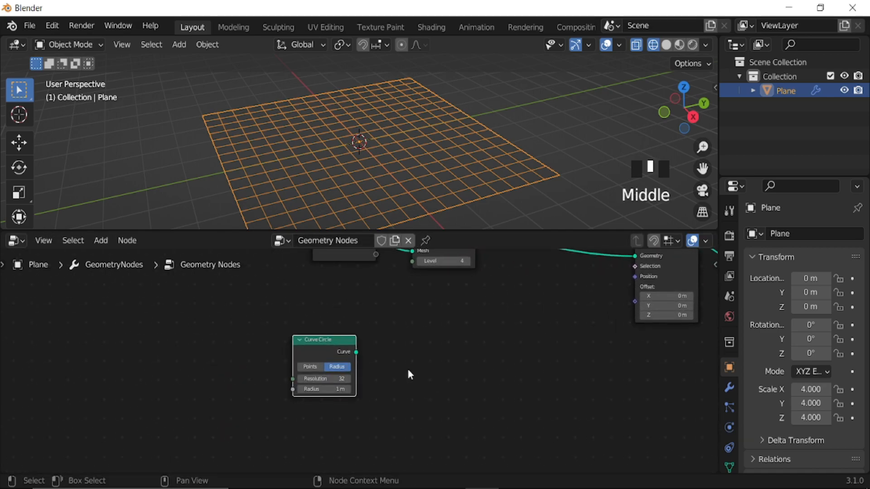
scroll(407, 367, up, 2)
key(shift+a)
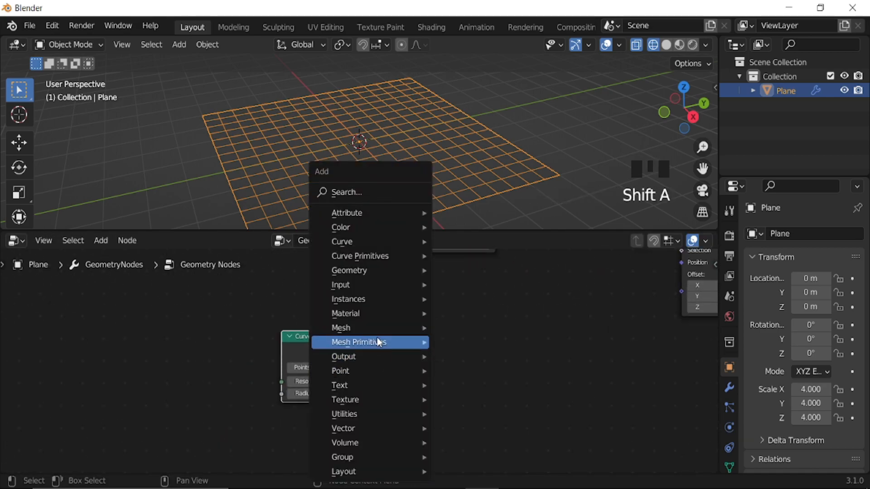
mouse_move(380, 312)
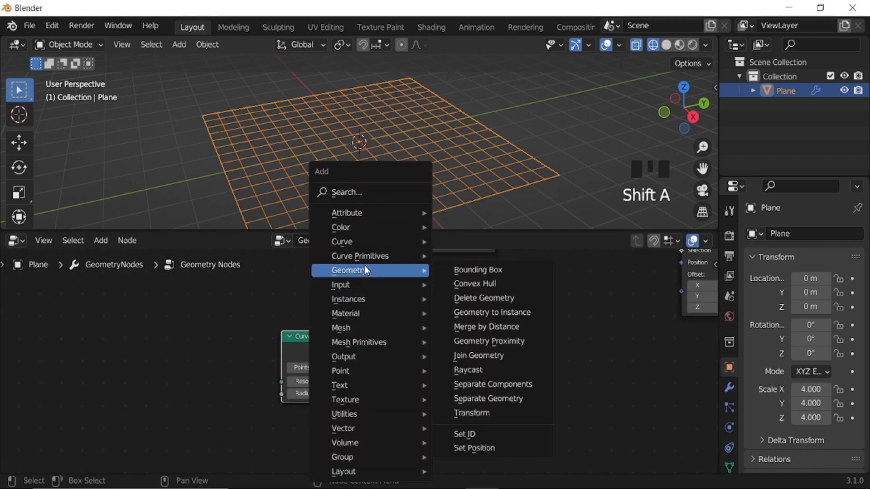
mouse_move(366, 277)
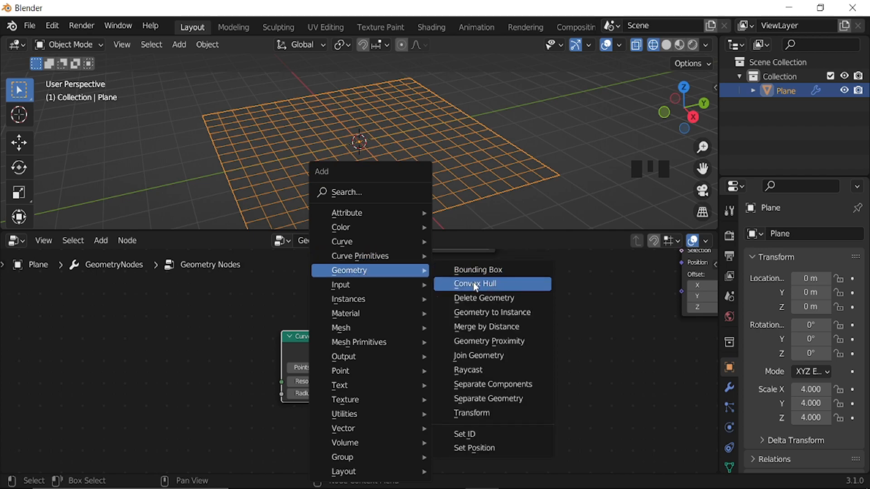
click(496, 341)
click(487, 331)
scroll(385, 356, up, 2)
drag(357, 349, 507, 385)
Connect the Geometry Proximity node's Distance output to the Offset input of Set Position.
scroll(574, 368, down, 2)
middle_drag(574, 368, 478, 375)
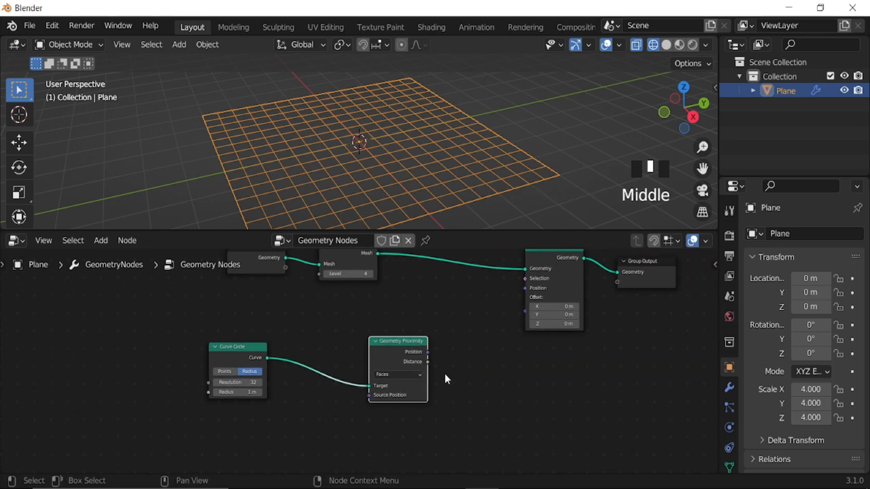
scroll(443, 371, up, 3)
drag(447, 361, 567, 303)
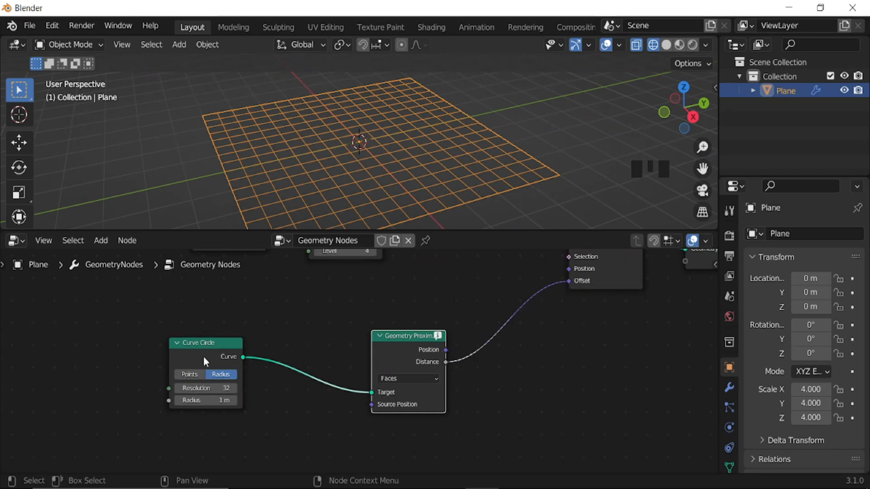
Insert a Curve to Mesh node between Curve Circle and Geometry Proximity, and move Curve Circle farther away from it.
middle_drag(325, 401, 406, 376)
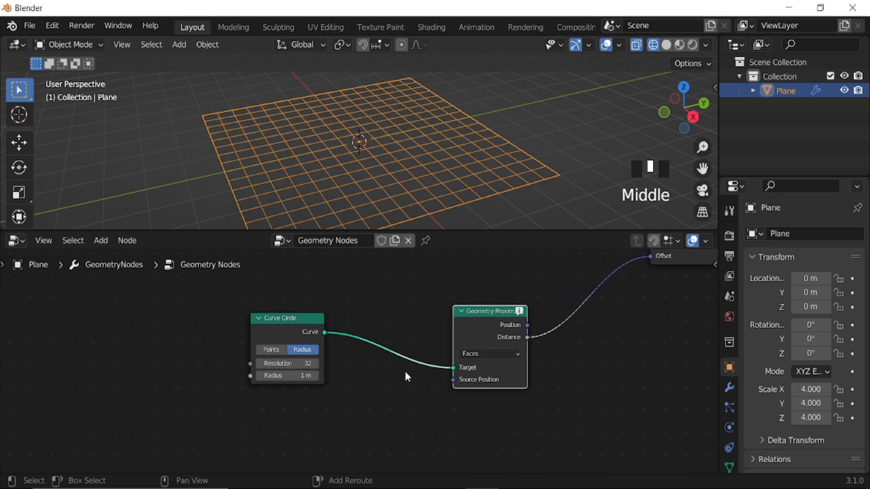
key(shift+a)
mouse_move(374, 247)
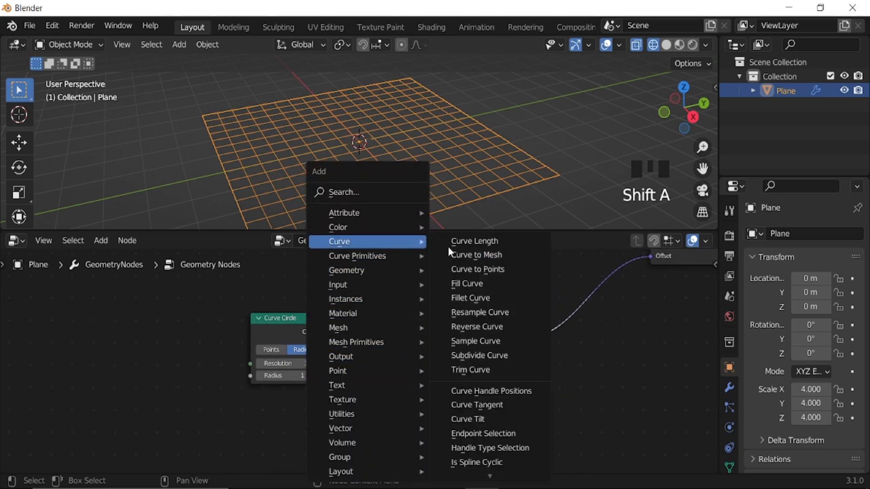
click(488, 254)
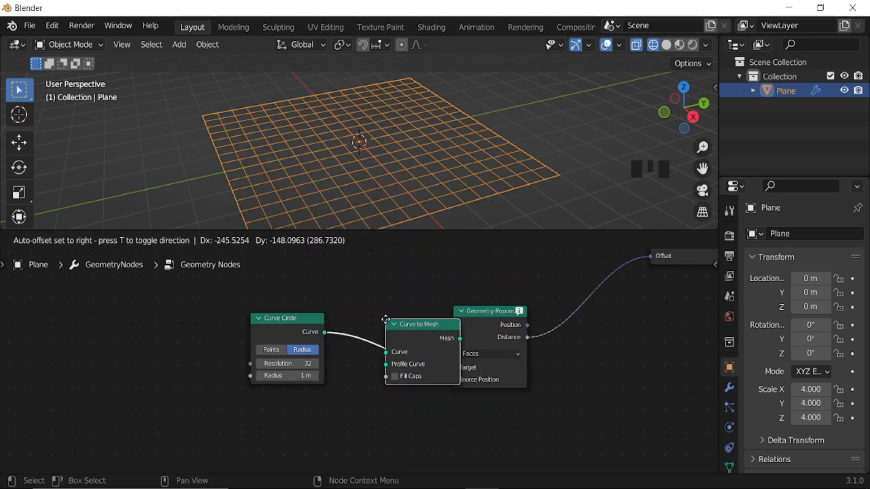
click(387, 323)
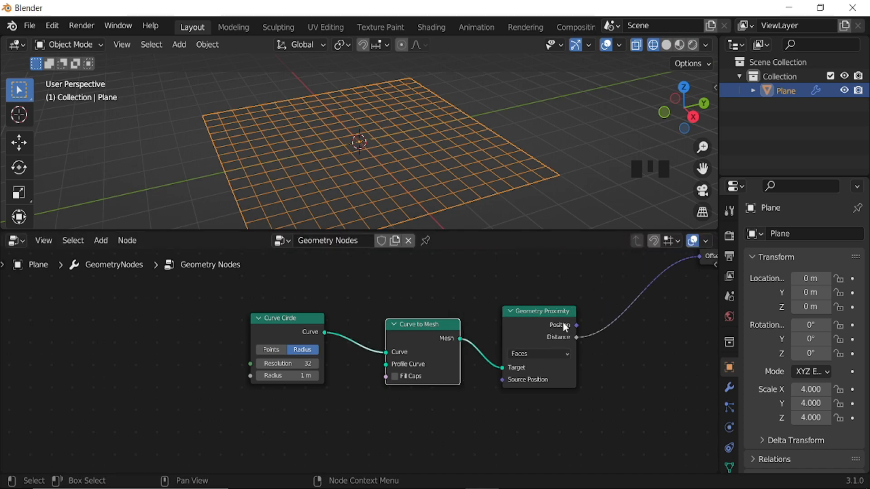
middle_drag(470, 371, 439, 334)
drag(408, 301, 323, 300)
Add a Position input node below Curve to Mesh and connect it to the Source Position of Geometry Proximity.
key(shift+a)
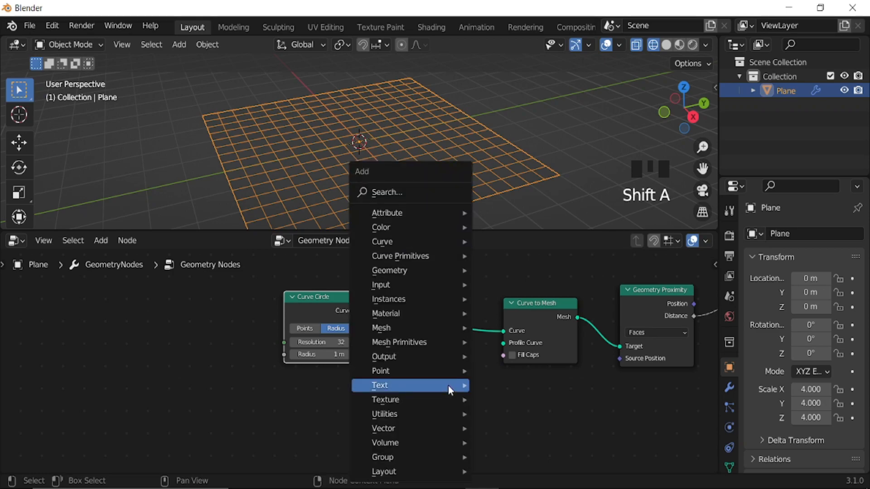
mouse_move(416, 246)
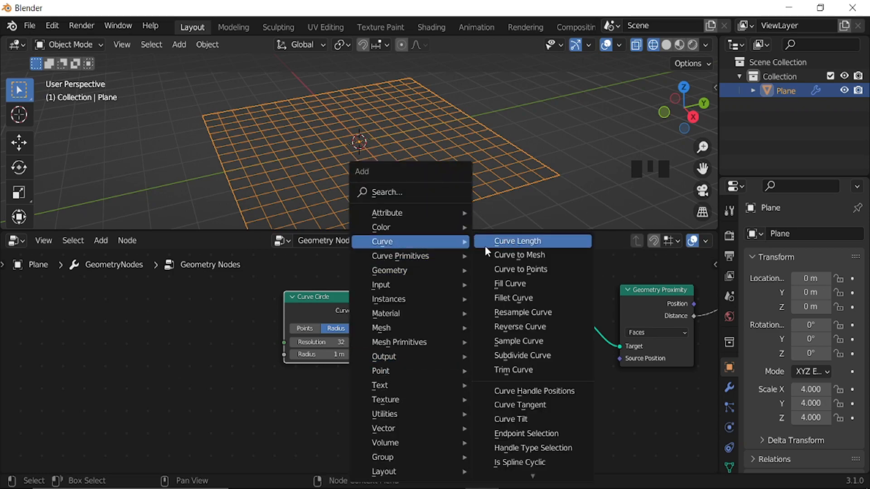
mouse_move(416, 285)
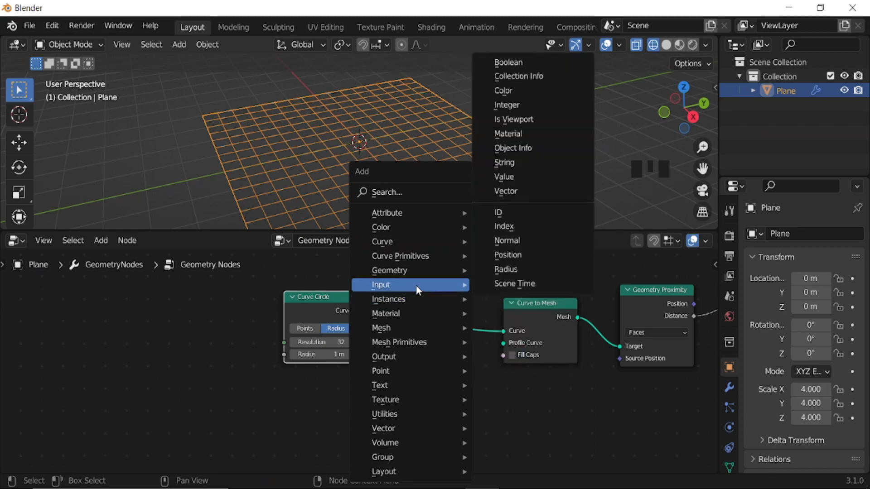
click(516, 255)
click(508, 379)
scroll(574, 379, down, 3)
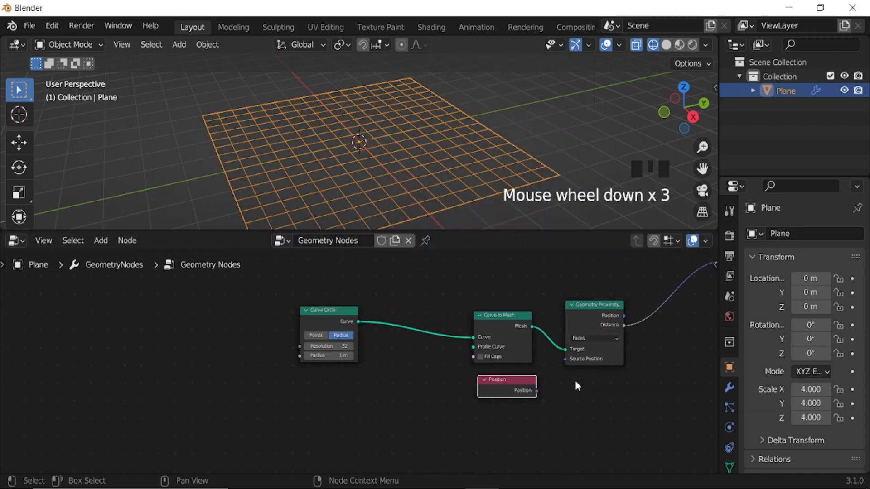
middle_drag(574, 379, 527, 363)
scroll(525, 368, up, 2)
drag(502, 373, 543, 337)
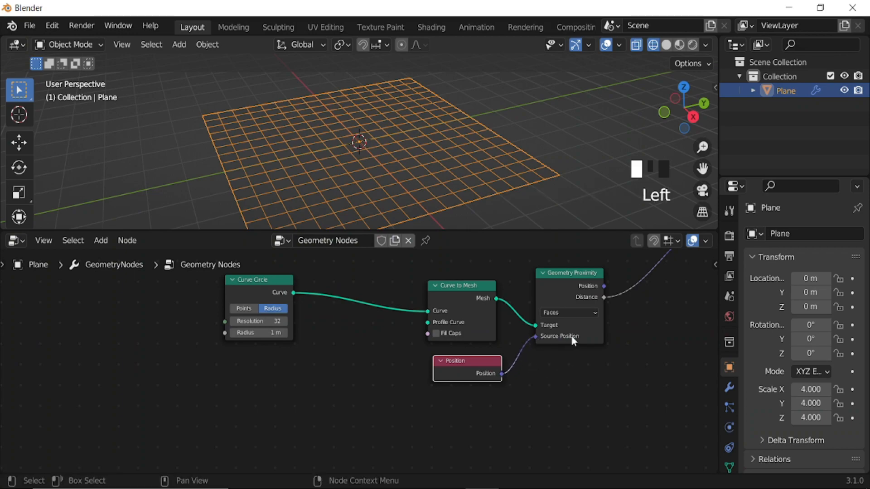
Insert a Combine XYZ node between Geometry Proximity and Set Position, connecting Distance to its Z input and its Vector to Offset.
middle_drag(397, 343, 507, 336)
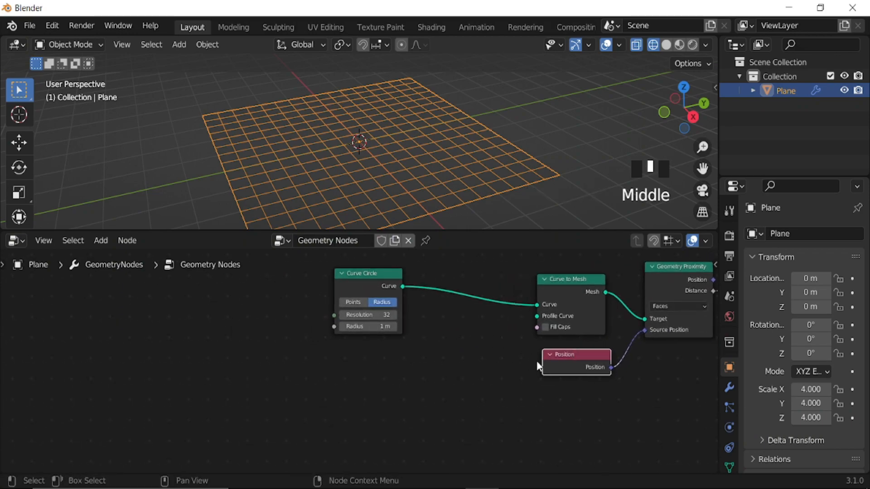
scroll(536, 362, down, 4)
middle_drag(551, 358, 485, 381)
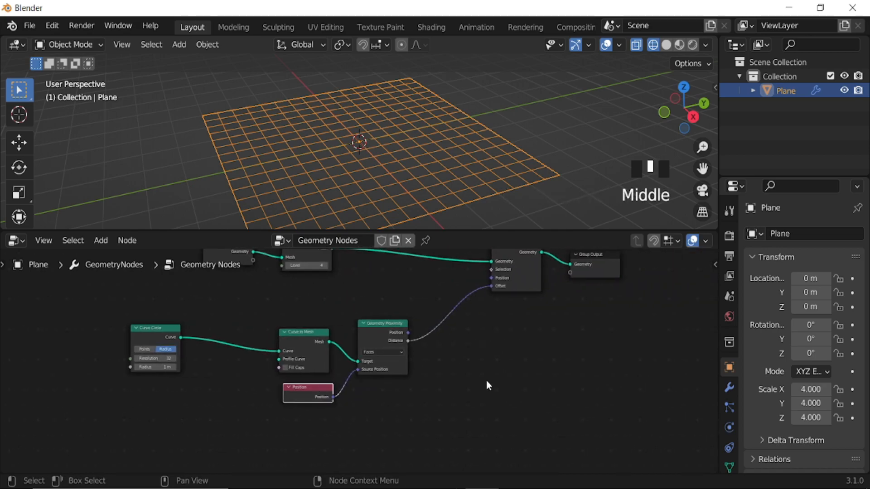
key(shift+a)
mouse_move(463, 428)
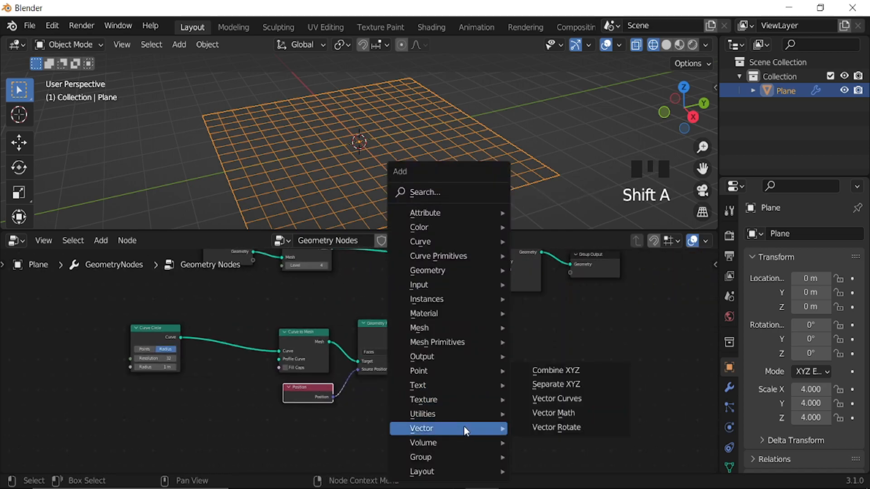
click(555, 369)
click(436, 299)
scroll(455, 331, up, 4)
drag(463, 311, 469, 330)
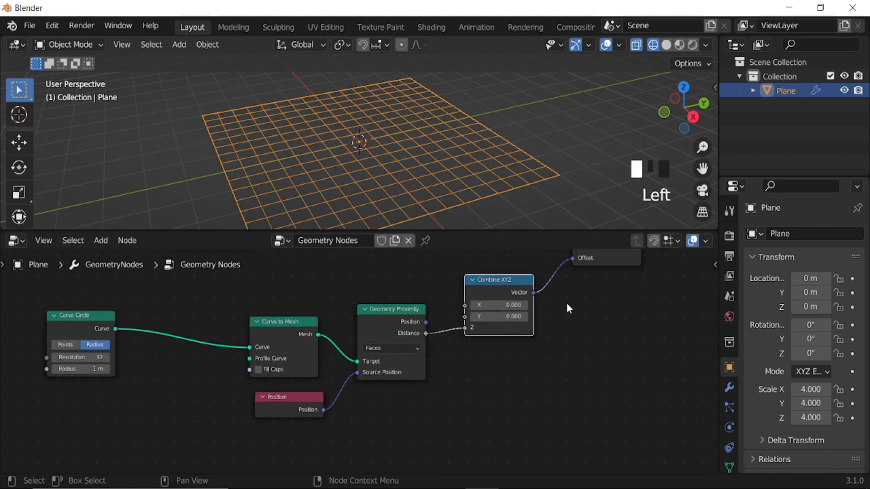
Insert a Resample Curve node between Curve Circle and Curve to Mesh.
scroll(569, 308, down, 6)
middle_drag(381, 371, 464, 375)
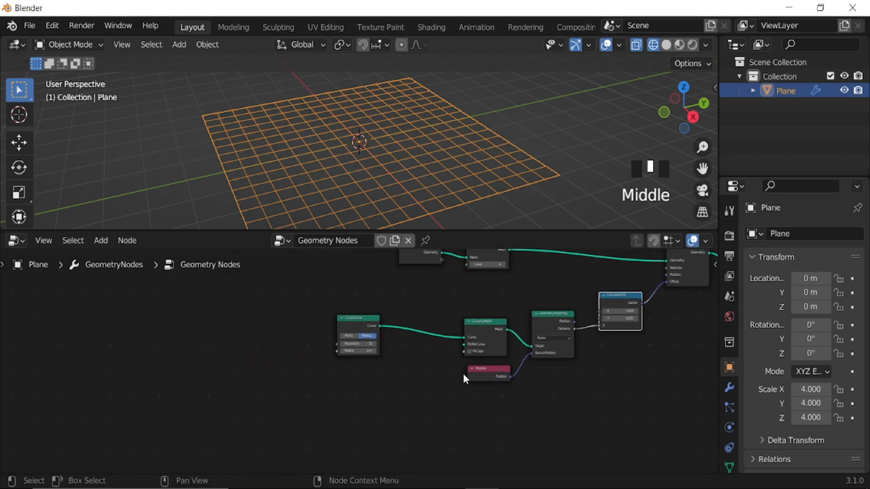
scroll(461, 372, up, 4)
drag(366, 311, 349, 309)
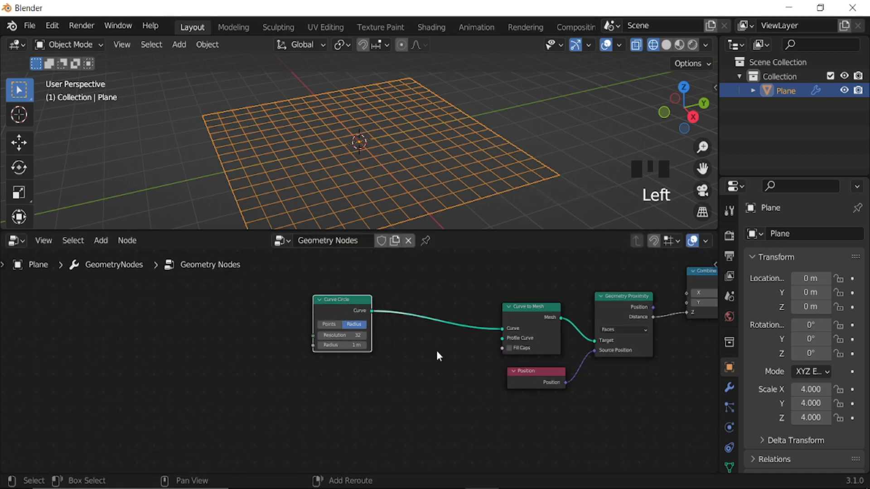
key(shift+a)
mouse_move(436, 352)
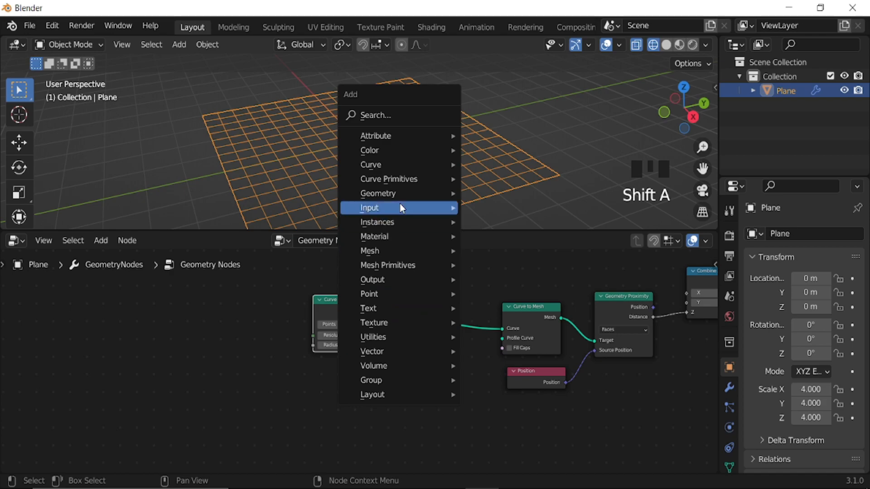
mouse_move(399, 165)
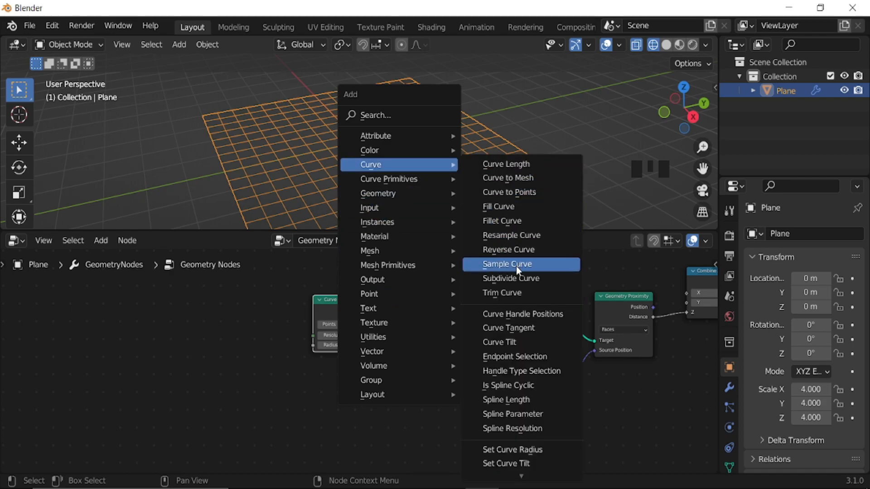
click(511, 236)
click(429, 288)
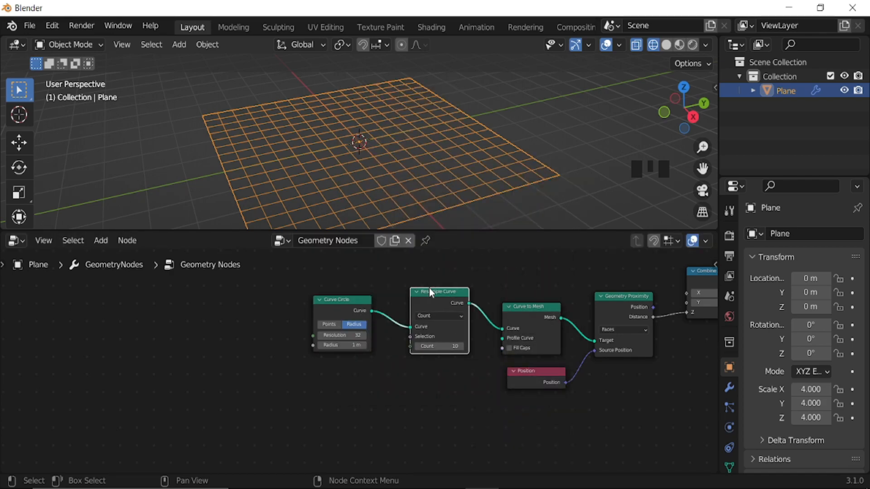
Set the Geometry Proximity node's target geometry to Points and switch the viewport to solid shading.
scroll(466, 369, down, 3)
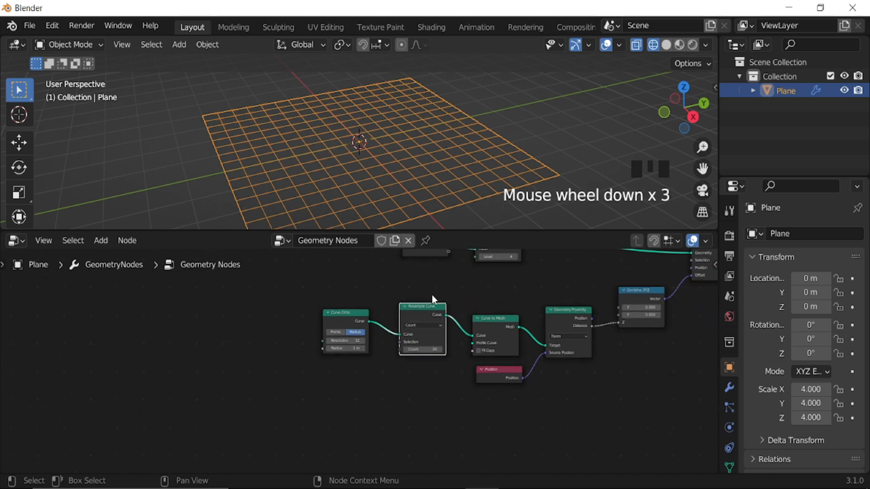
middle_drag(505, 165, 477, 158)
scroll(480, 176, down, 3)
middle_drag(510, 338, 477, 330)
scroll(472, 380, up, 2)
middle_drag(479, 374, 485, 369)
scroll(486, 369, up, 6)
click(522, 325)
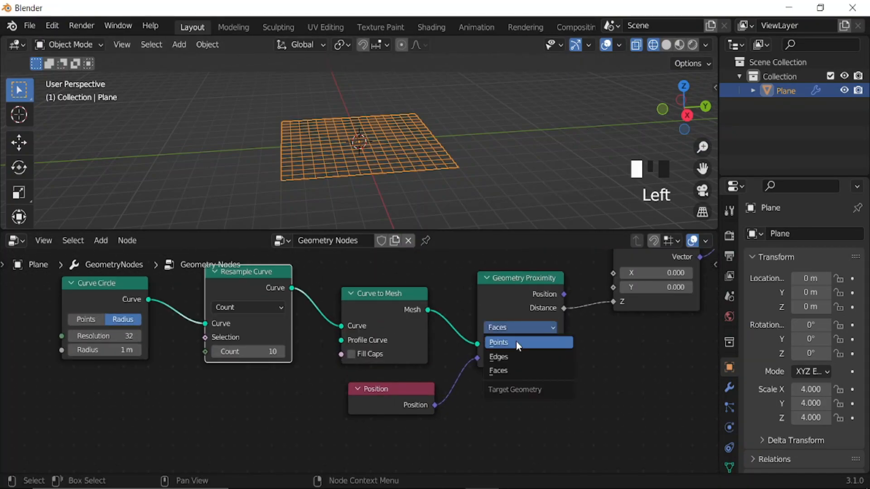
click(516, 343)
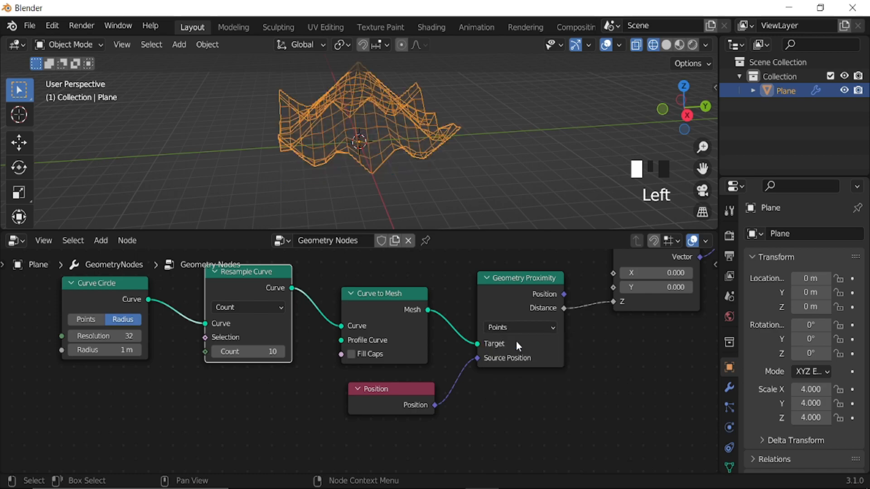
click(666, 45)
mouse_move(439, 143)
middle_down()
mouse_move(460, 150)
mouse_move(382, 274)
middle_up()
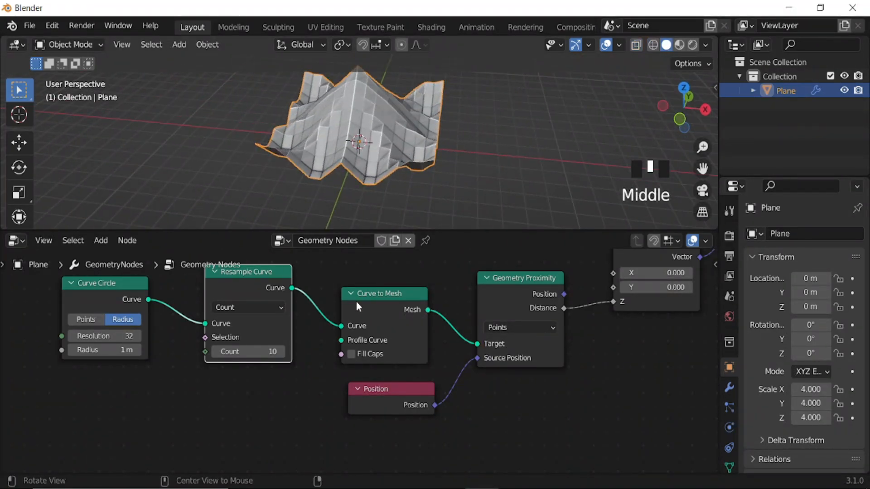
Set the Curve Circle node's radius to 0.15 m.
middle_drag(281, 369, 528, 361)
scroll(378, 370, up, 2)
middle_drag(379, 370, 429, 356)
scroll(428, 356, up, 2)
shift+drag(408, 329, 370, 329)
click(425, 329)
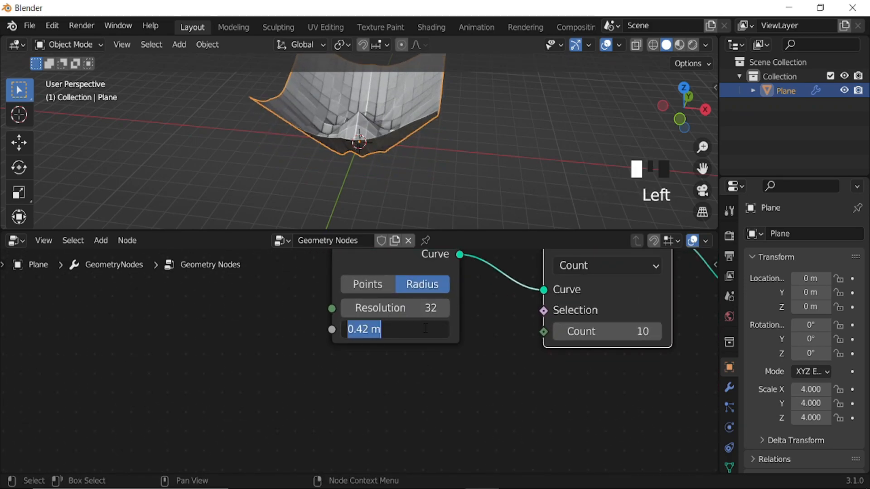
text(0.15)
key(Return)
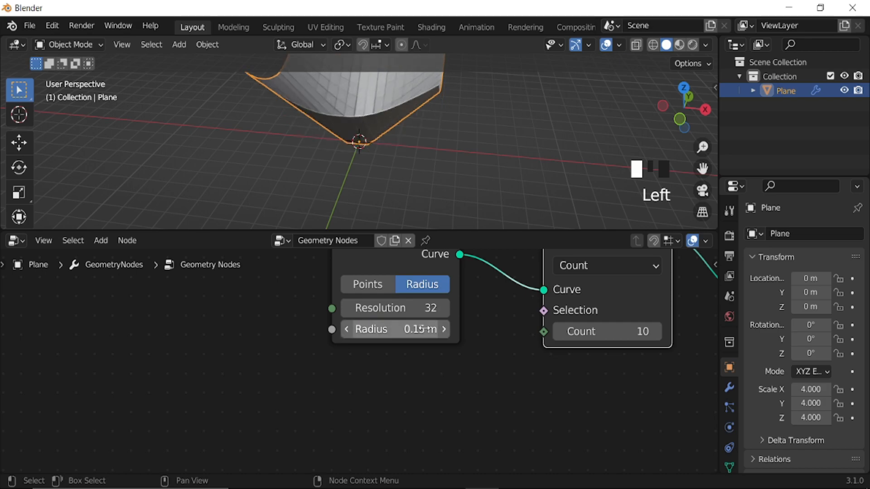
Set the Curve Circle node's radius to 0.72 m and view the plane from the top.
scroll(391, 103, down, 2)
middle_drag(391, 103, 368, 129)
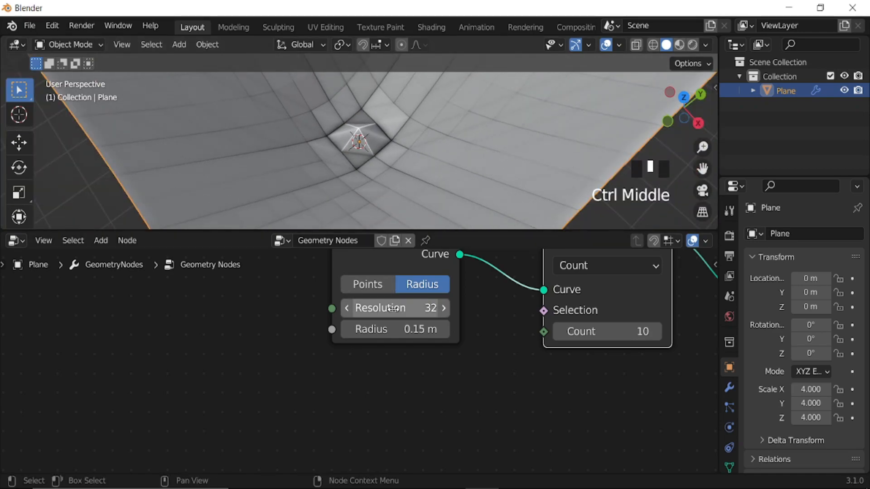
shift+drag(395, 329, 423, 330)
scroll(386, 182, down, 4)
scroll(386, 182, down, 4)
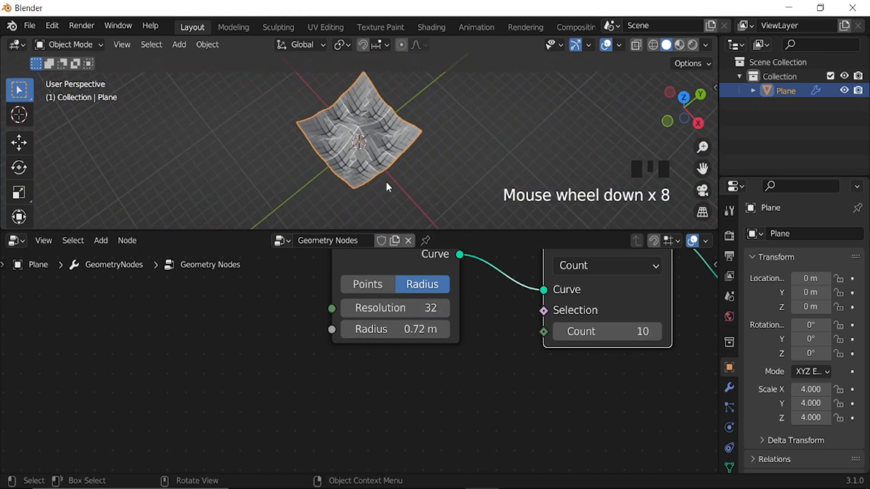
key(KP_7)
scroll(385, 172, up, 6)
scroll(383, 165, down, 4)
scroll(517, 349, down, 5)
Try lower point counts on the Resample Curve node and return the count to 10.
middle_drag(504, 333, 437, 366)
scroll(440, 366, up, 2)
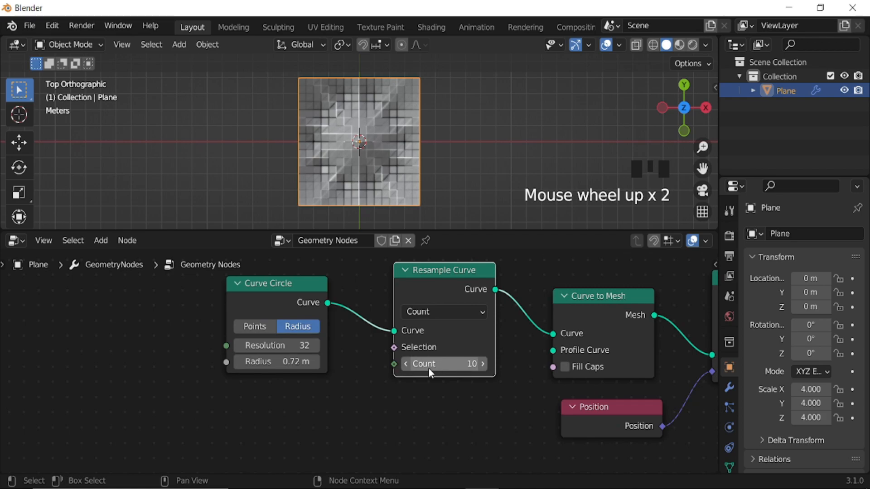
click(406, 364)
click(406, 364)
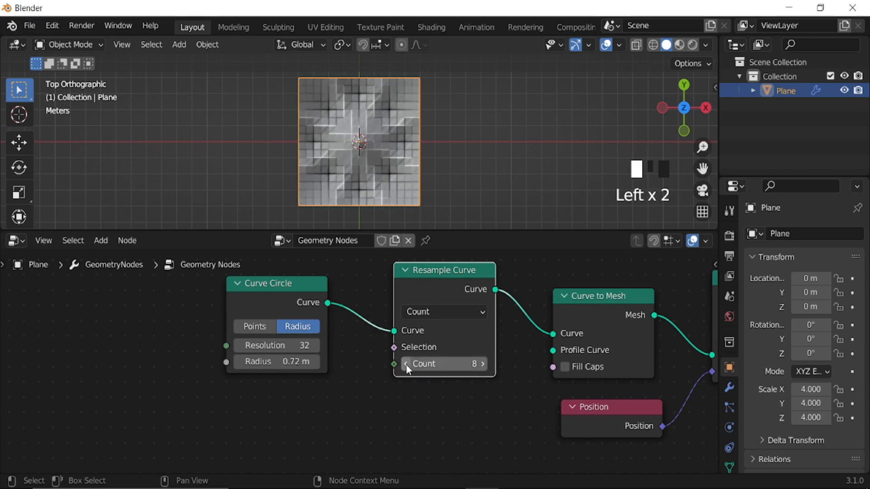
click(405, 364)
click(483, 363)
click(483, 363)
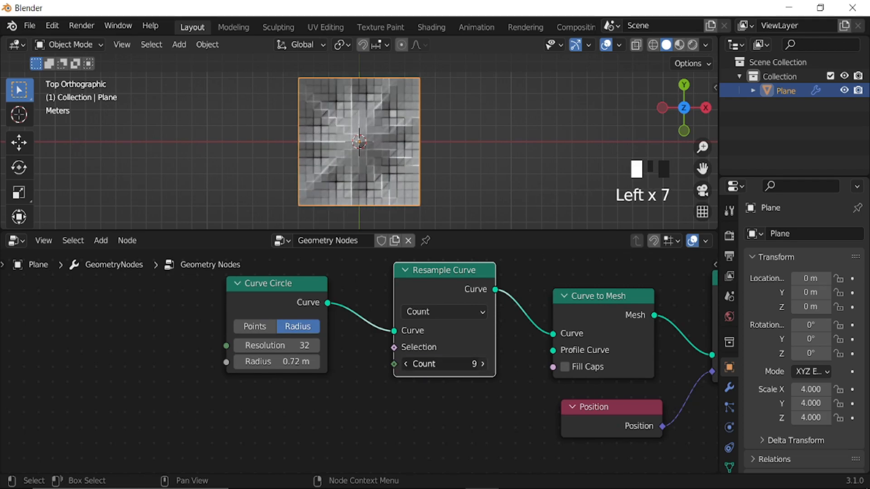
click(483, 364)
Set the Subdivide Mesh node's level to 8.
scroll(518, 317, down, 6)
middle_drag(518, 318, 474, 383)
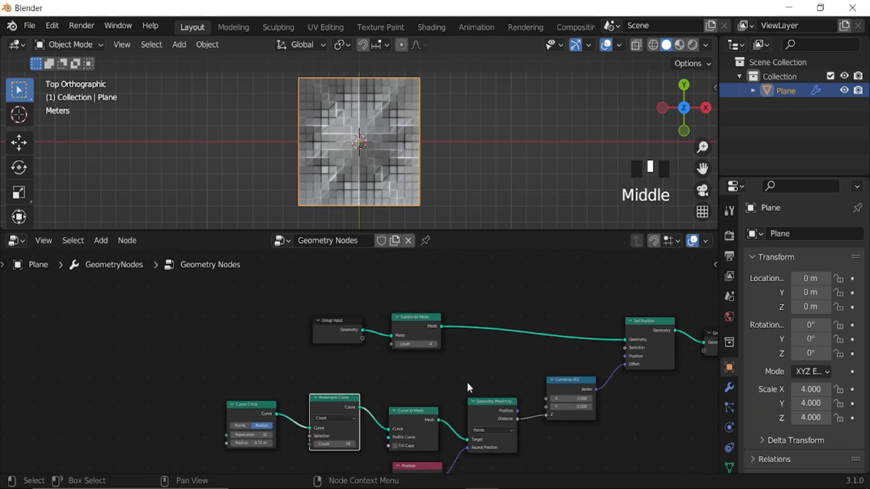
scroll(441, 382, up, 10)
click(483, 324)
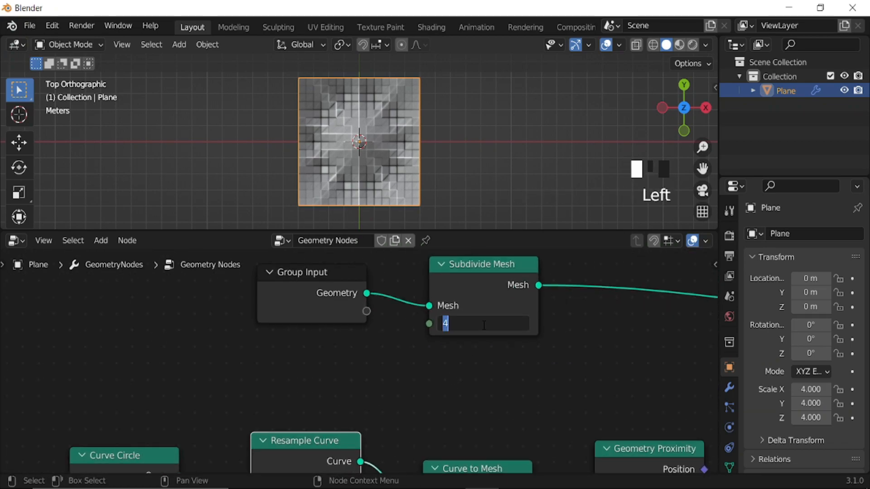
text(8)
key(Return)
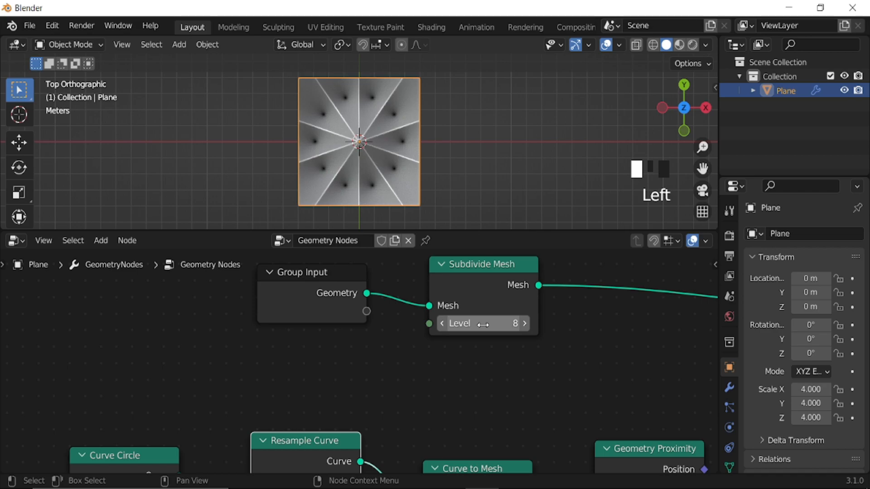
Add a camera to the scene and align it to the current top view.
scroll(405, 372, down, 4)
middle_drag(404, 372, 410, 335)
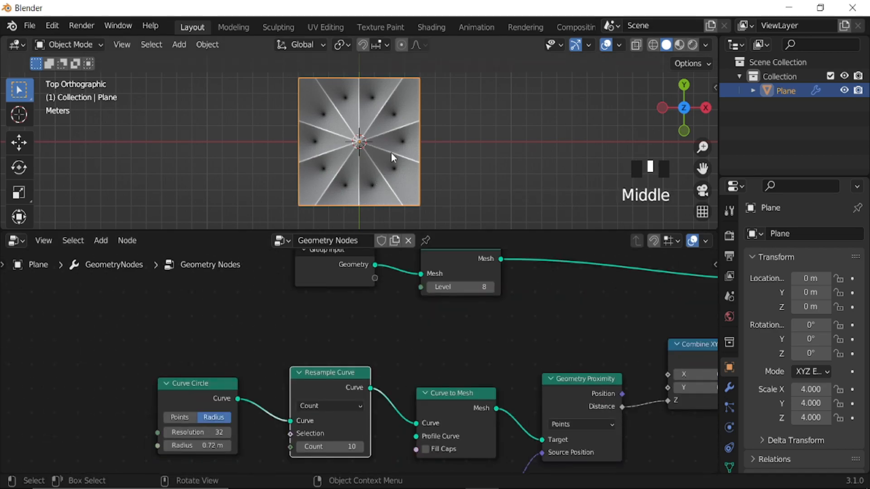
key(shift+a)
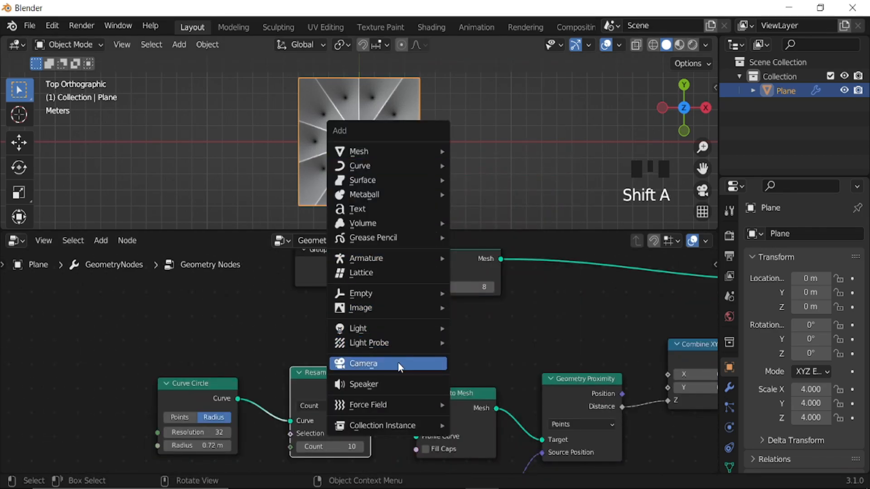
click(398, 363)
key(ctrl+alt+KP_0)
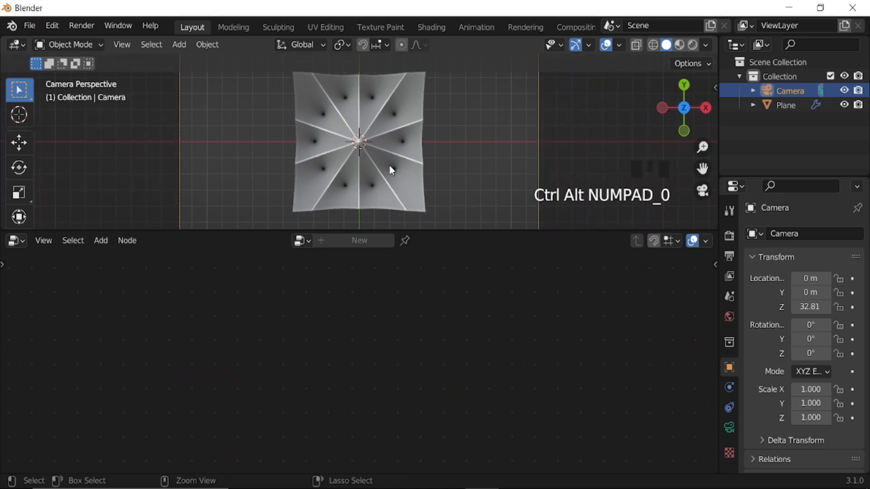
scroll(392, 170, down, 4)
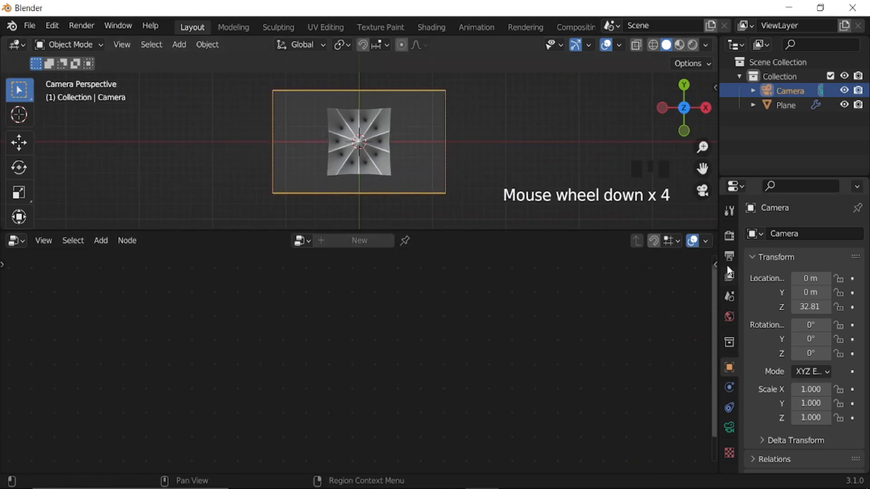
Set the render resolution to 1200 px in both X and Y.
click(729, 257)
click(820, 249)
drag(825, 250, 825, 266)
text(1200)
key(Return)
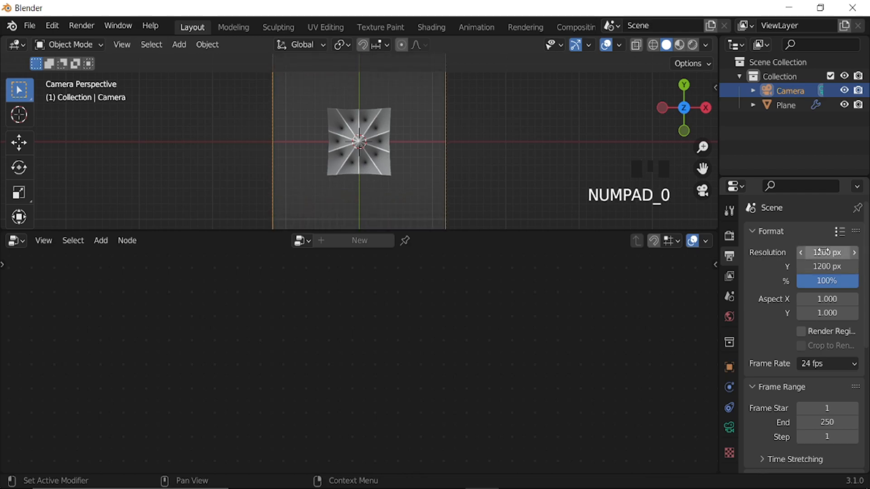
Set the camera's focal length to 149 mm so the plane fills the frame.
click(729, 428)
drag(815, 301, 869, 302)
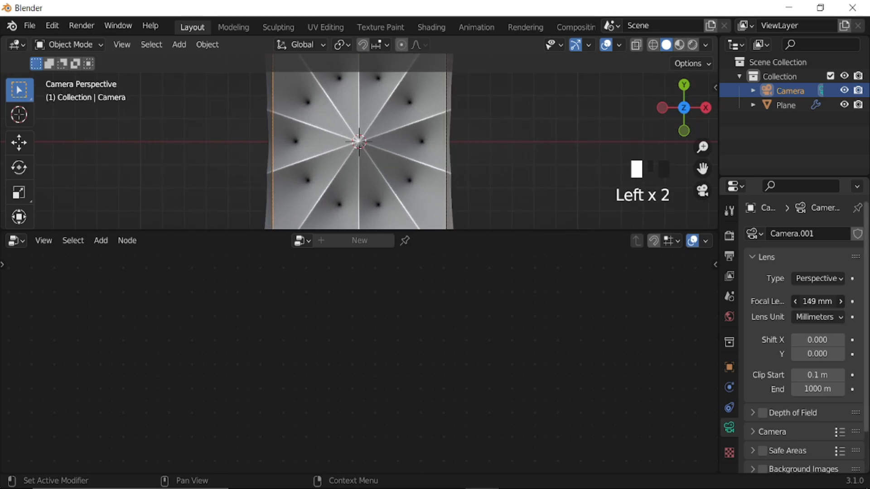
scroll(445, 187, down, 4)
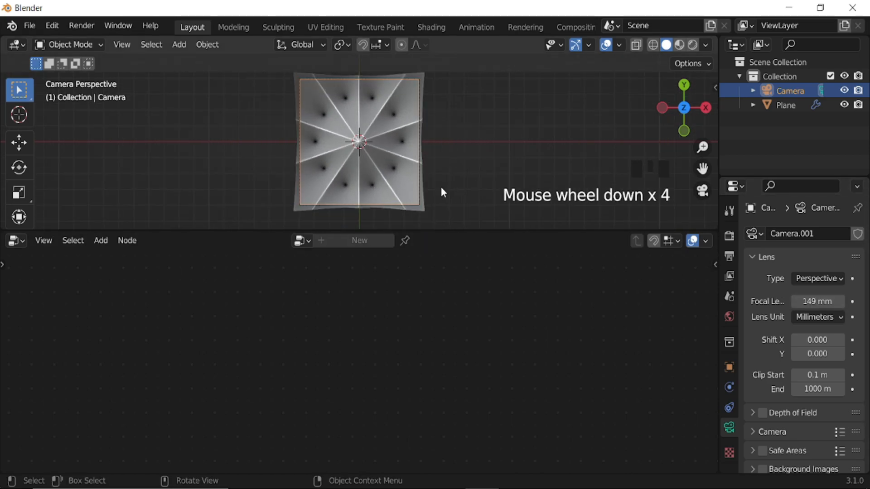
Select the plane and move its Curve Circle node farther away from Resample Curve.
click(391, 171)
scroll(428, 429, down, 3)
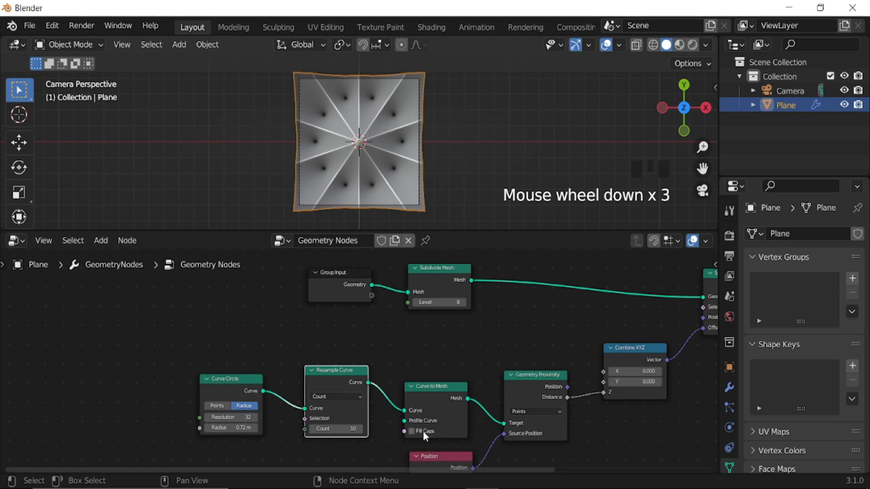
middle_drag(428, 428, 562, 365)
drag(386, 317, 287, 311)
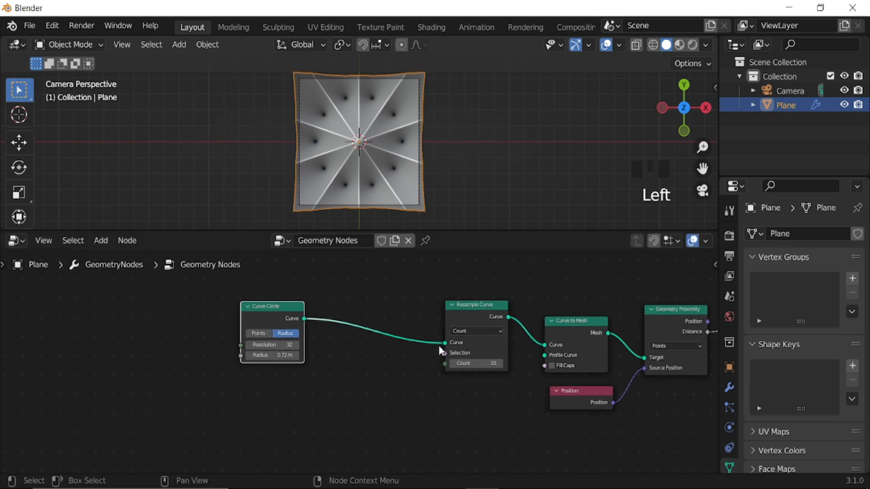
key(shift+a)
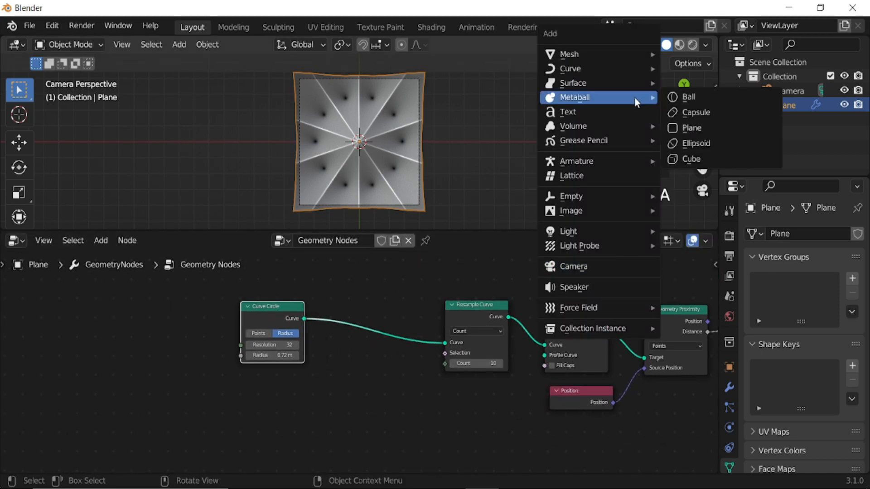
Move the Group Output node farther away from Set Position to make room for another node.
scroll(327, 388, down, 5)
middle_drag(509, 355, 333, 361)
scroll(334, 362, up, 4)
drag(317, 311, 420, 323)
middle_drag(350, 344, 401, 369)
scroll(387, 398, up, 3)
scroll(387, 396, up, 1)
Insert a Set Shade Smooth node between Set Position and Group Output, and move Group Output farther away from it.
key(shift+a)
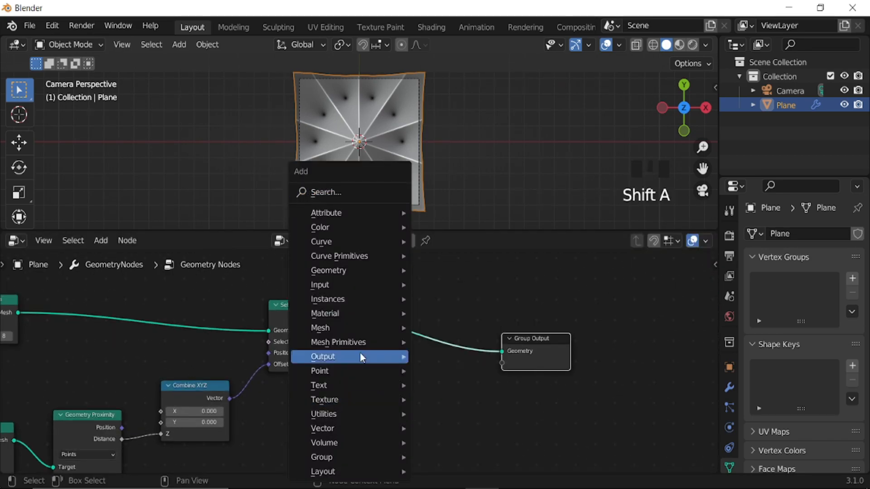
mouse_move(339, 246)
click(336, 191)
text(set sh)
click(381, 216)
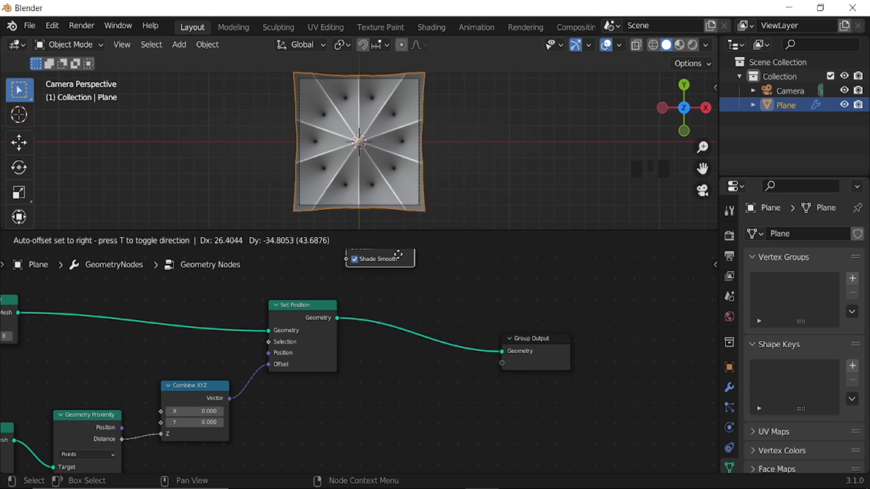
middle_drag(467, 384, 367, 410)
drag(452, 358, 547, 354)
Insert a Set Material node between Set Shade Smooth and Group Output and assign the existing Material to it.
key(shift+a)
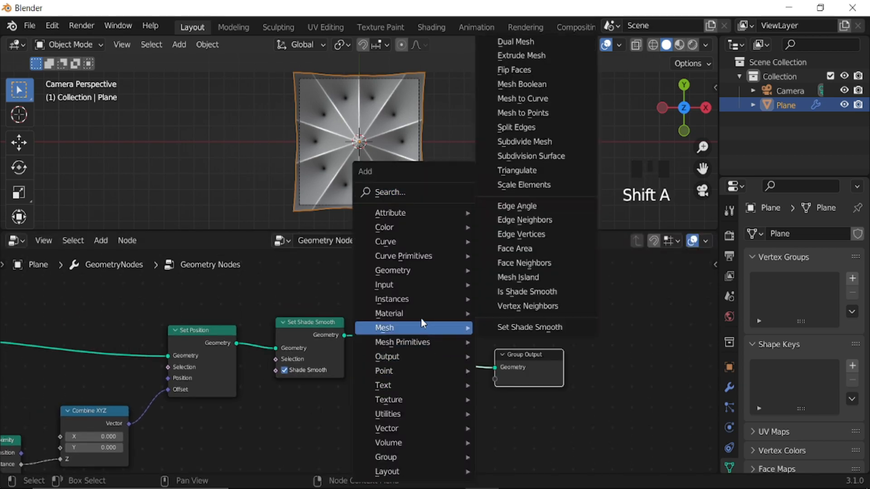
mouse_move(460, 318)
click(521, 368)
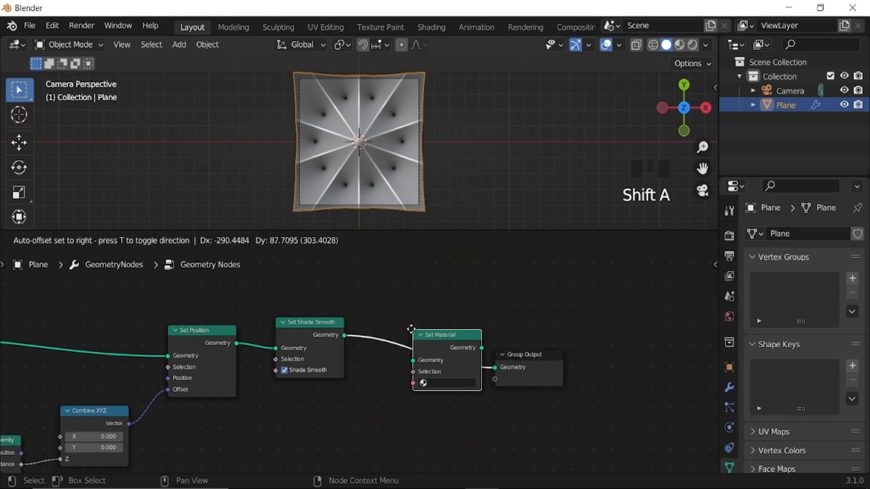
click(412, 333)
scroll(456, 408, up, 4)
click(441, 384)
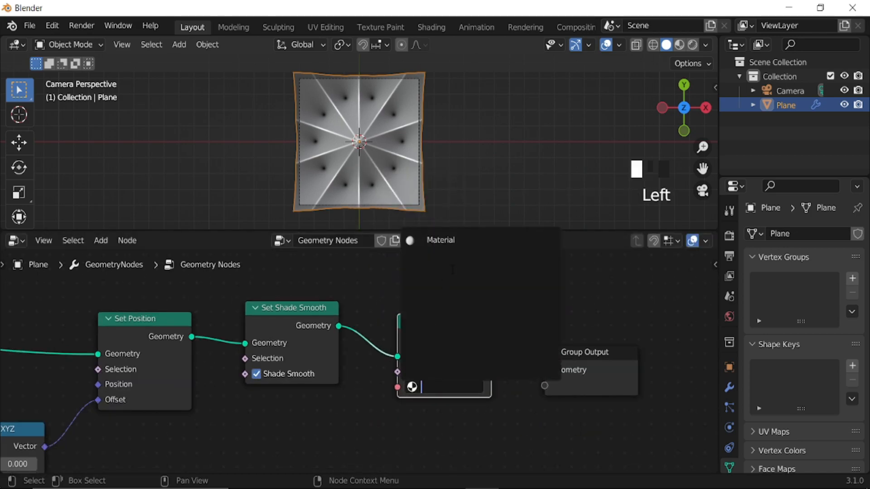
click(456, 239)
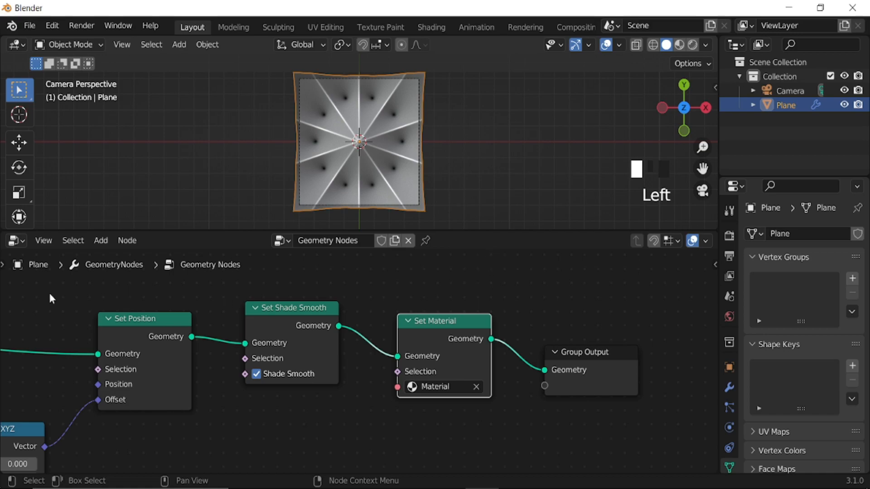
Assign the existing Material to the plane in the Shader Editor, and show the viewport in Material Preview without overlays.
click(14, 245)
click(62, 375)
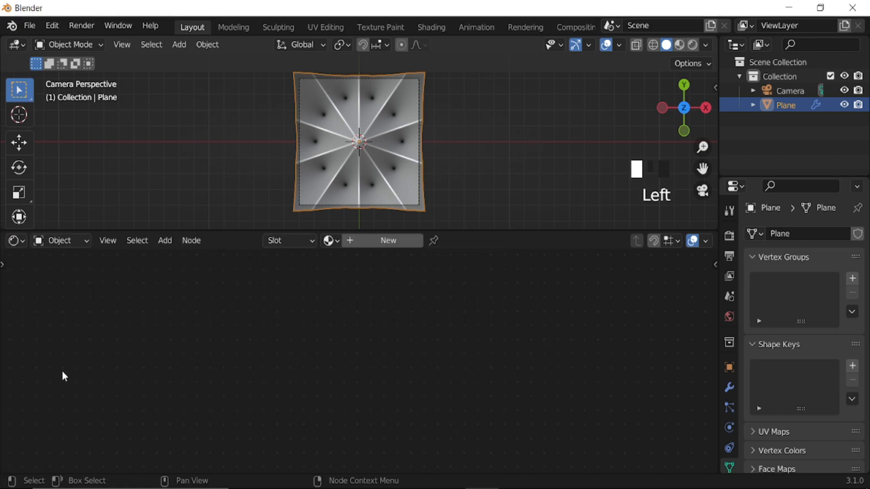
click(329, 241)
click(405, 260)
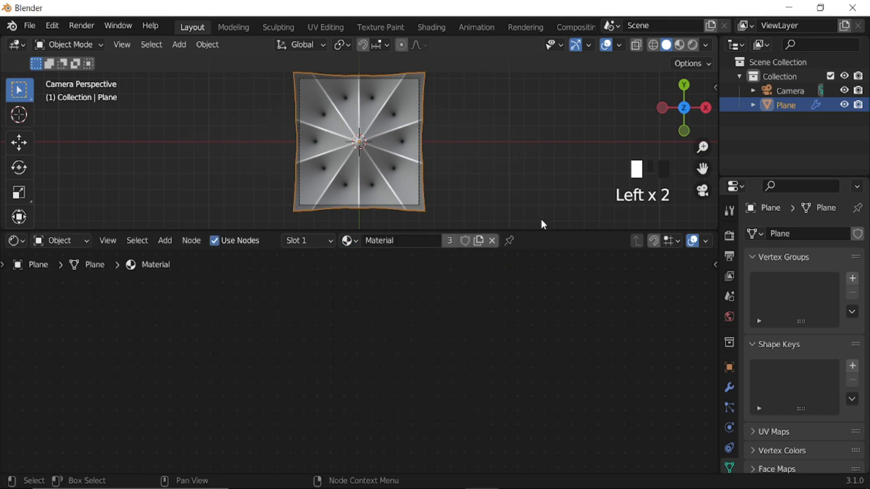
click(682, 45)
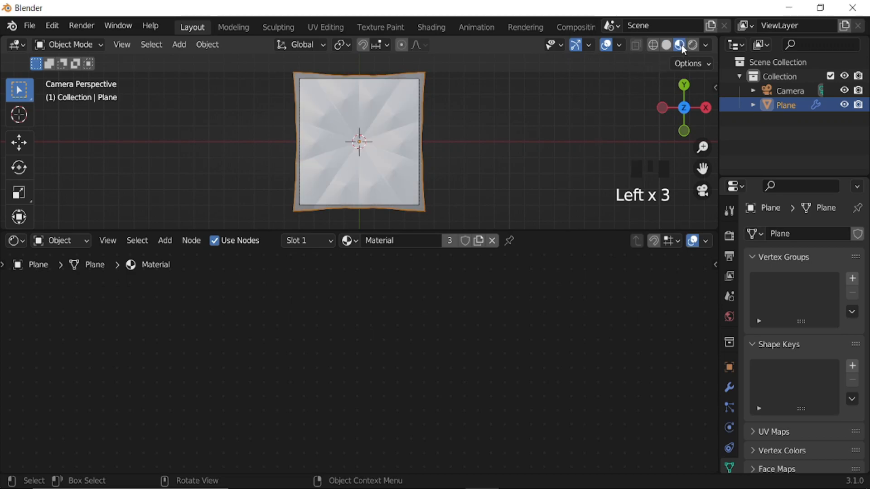
click(607, 44)
Add a Gradient Texture node well ahead of the Principled BSDF, leaving room for another node between them.
scroll(295, 334, down, 12)
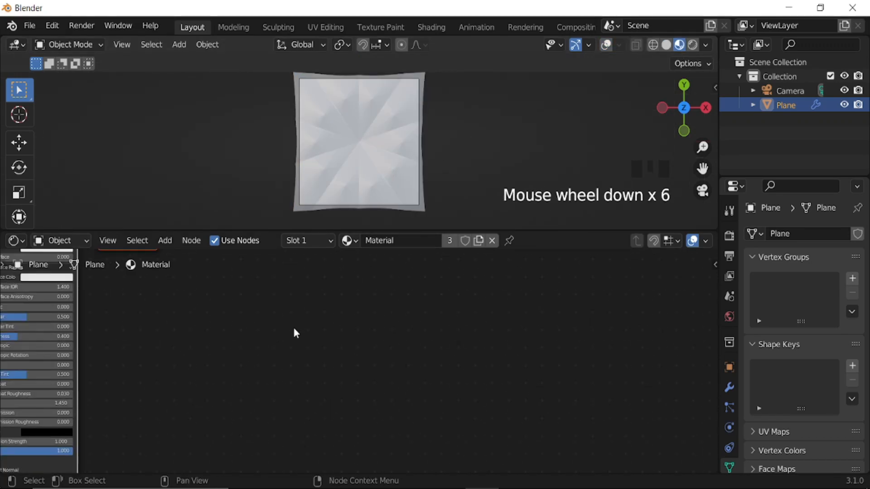
middle_drag(239, 342, 530, 371)
scroll(442, 366, up, 4)
scroll(442, 367, up, 4)
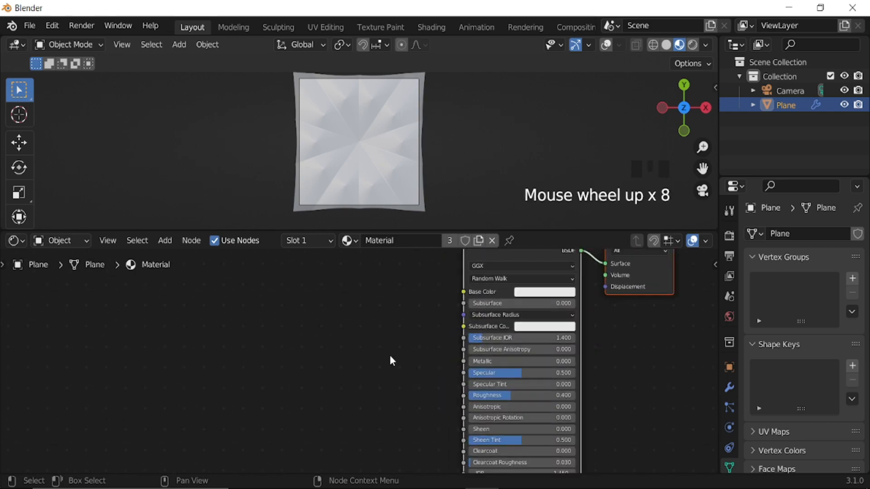
key(shift+a)
text(grad)
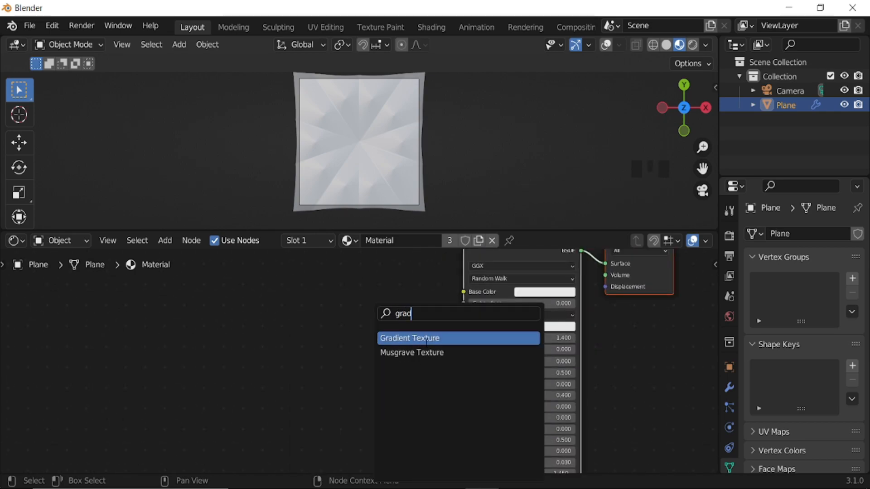
click(426, 338)
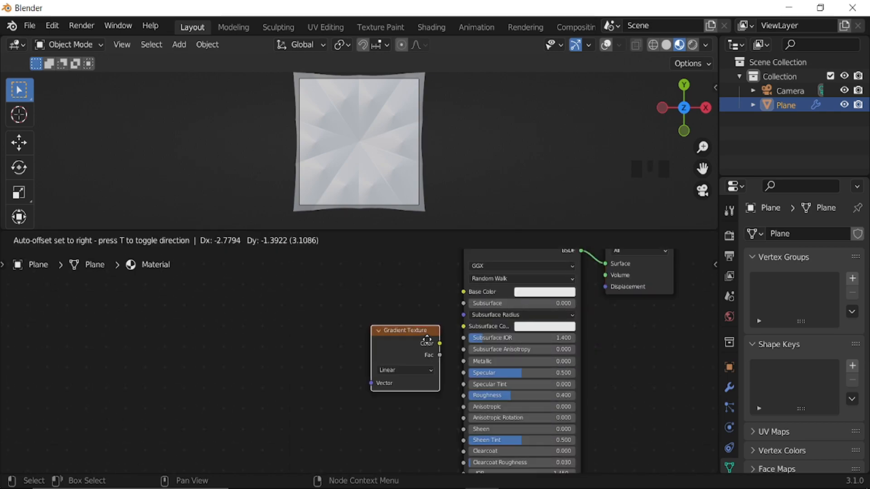
click(238, 318)
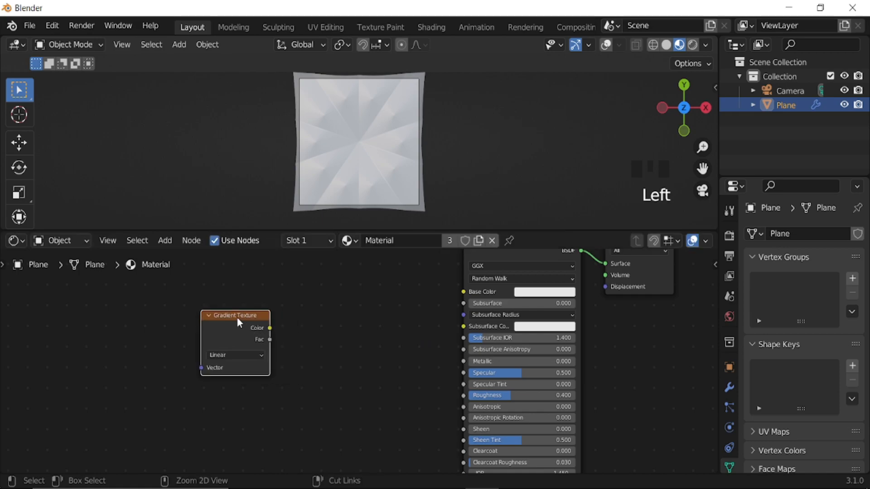
Add Mapping and Texture Coordinate nodes to the Gradient Texture, feed Mapping from Object coordinates, and set the gradient to Spherical.
key(ctrl+t)
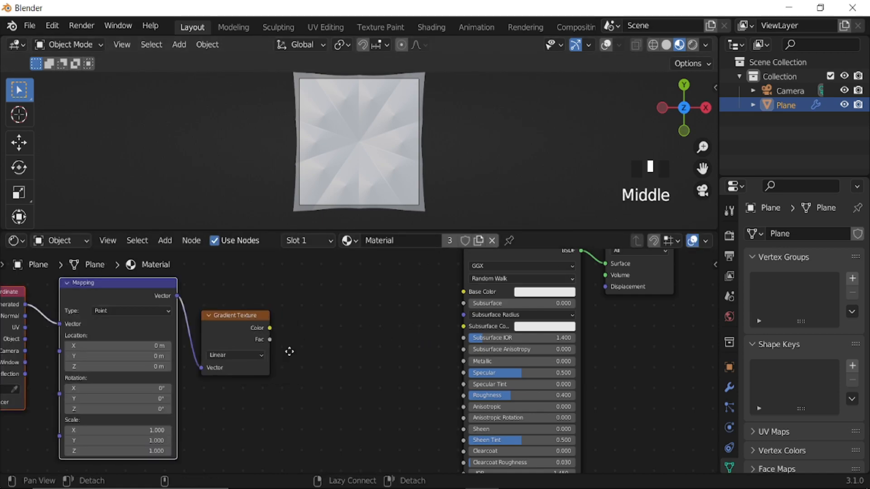
middle_drag(104, 358, 295, 361)
scroll(209, 337, up, 3)
drag(184, 311, 227, 290)
drag(448, 330, 442, 401)
Add a ColorRamp node, connecting the Gradient Texture's Color to its Fac and its Color output to the Principled BSDF's Base Color.
scroll(523, 377, down, 6)
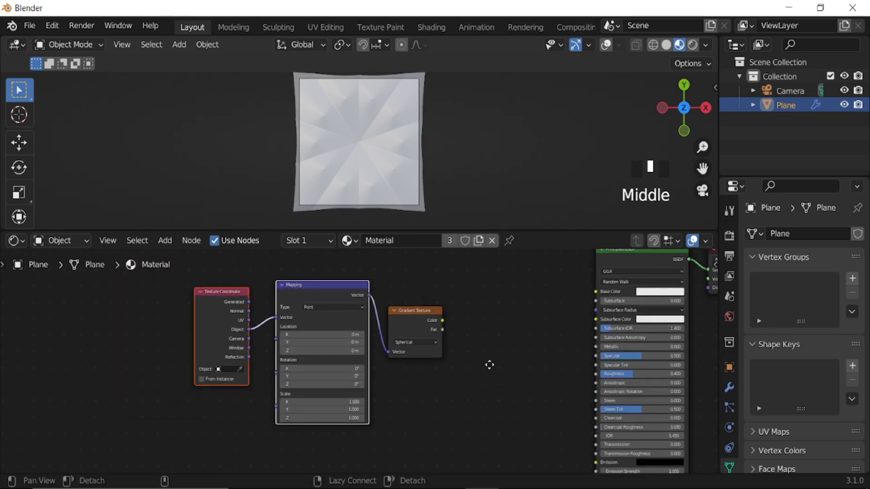
middle_drag(515, 361, 412, 362)
key(shift+a)
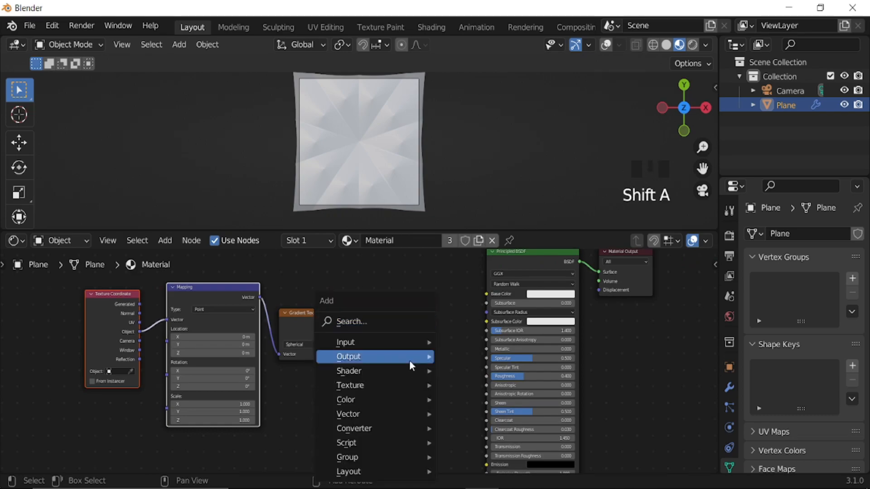
click(383, 322)
text(co)
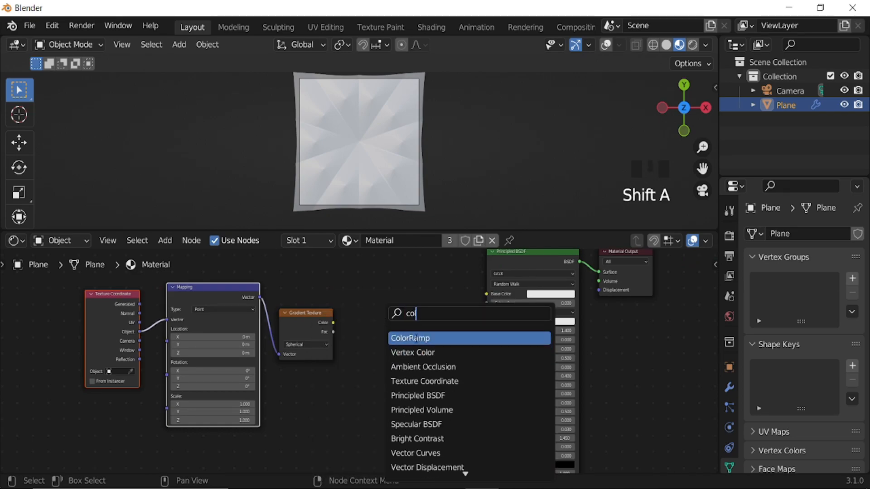
click(415, 339)
click(349, 326)
scroll(349, 326, up, 3)
drag(325, 313, 347, 376)
drag(465, 293, 521, 277)
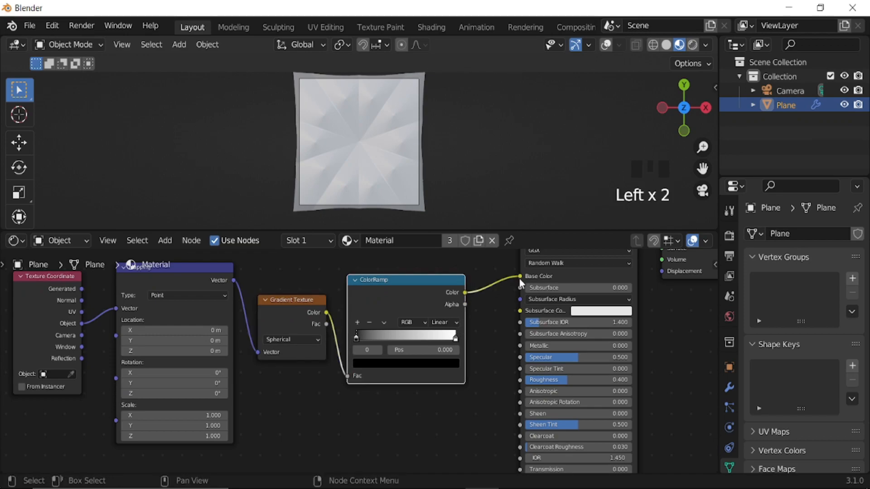
Set the Mapping node's scale to 1.8 on X, Y and Z.
click(494, 309)
scroll(395, 164, up, 2)
middle_drag(303, 366, 413, 361)
scroll(426, 359, up, 4)
scroll(390, 376, up, 3)
shift+drag(409, 361, 409, 396)
click(523, 358)
text(1.8)
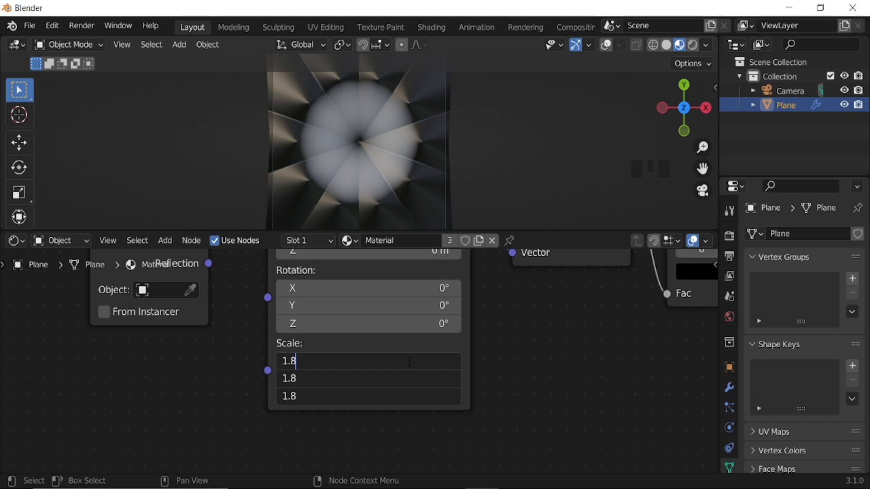
key(Return)
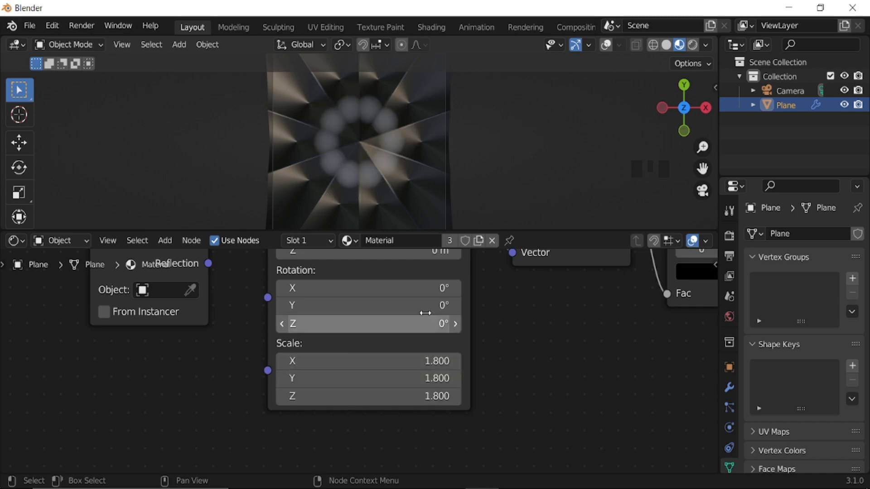
Set the Mapping node's Z location to 0.02 m.
scroll(451, 314, down, 4)
middle_drag(451, 317, 451, 344)
scroll(375, 312, up, 2)
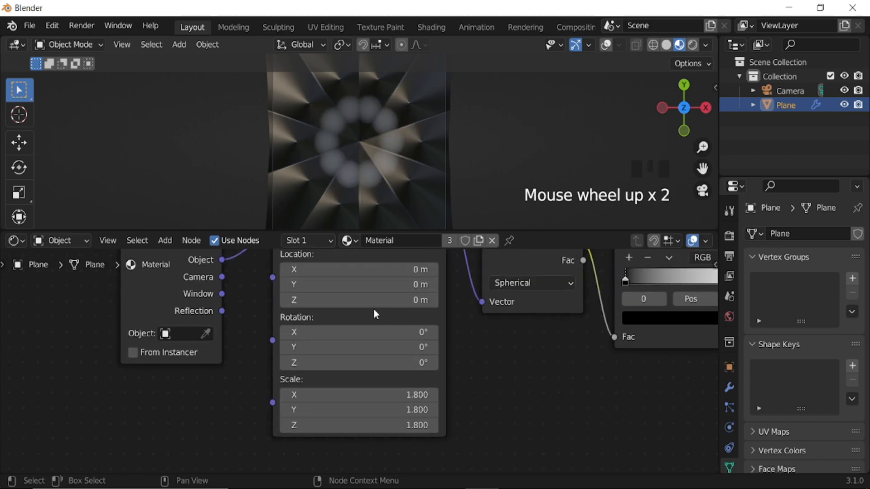
mouse_move(363, 300)
shift+mouse_down()
mouse_move(376, 300)
mouse_move(366, 300)
shift+mouse_up()
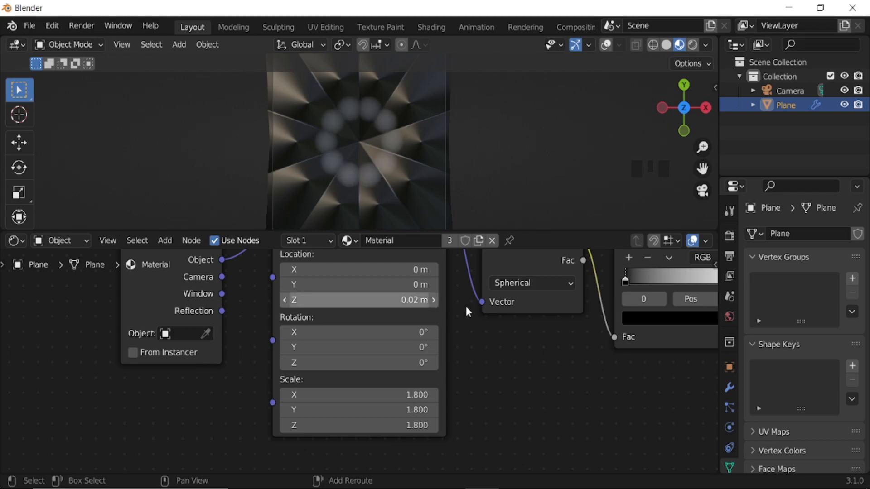
Move the ColorRamp's black stop to position 0.007 and its white stop to 0.335.
scroll(513, 339, down, 2)
middle_drag(512, 340, 390, 346)
scroll(434, 335, up, 2)
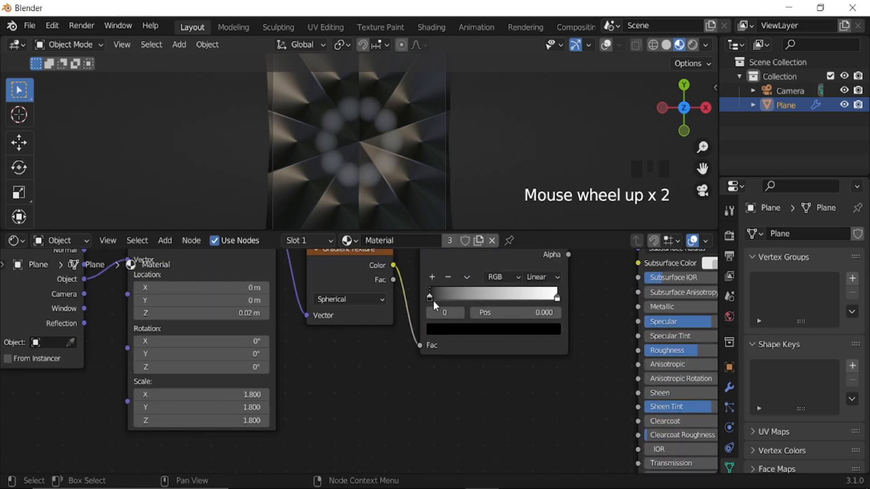
mouse_move(430, 297)
mouse_down()
mouse_move(458, 295)
mouse_move(433, 292)
mouse_up()
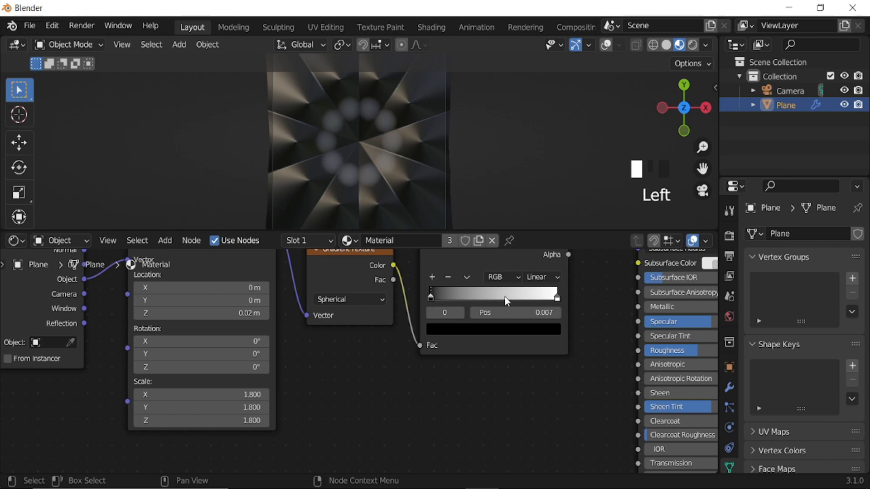
drag(554, 297, 462, 294)
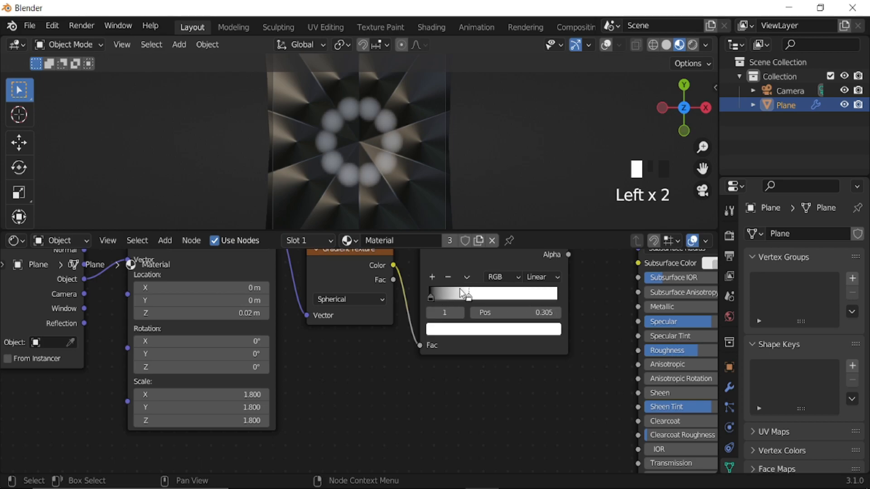
scroll(349, 326, down, 4)
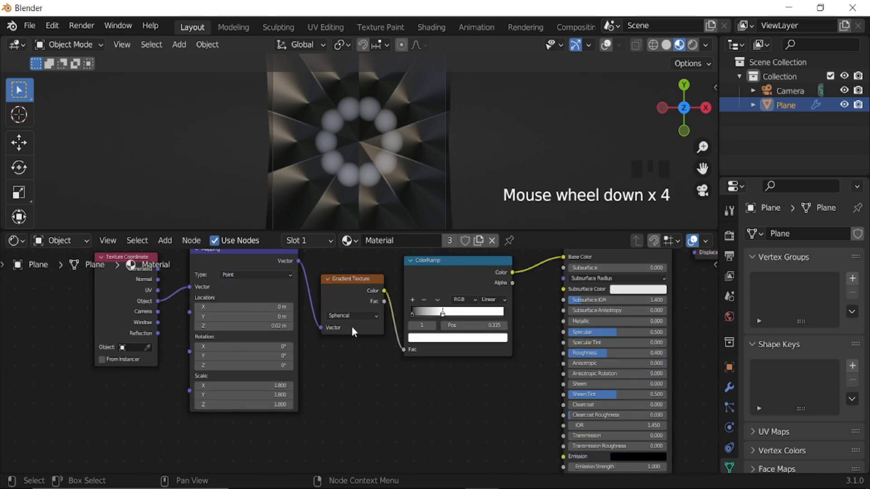
Move the ColorRamp's white stop to about 0.218 and change its colour to a light blue.
click(20, 240)
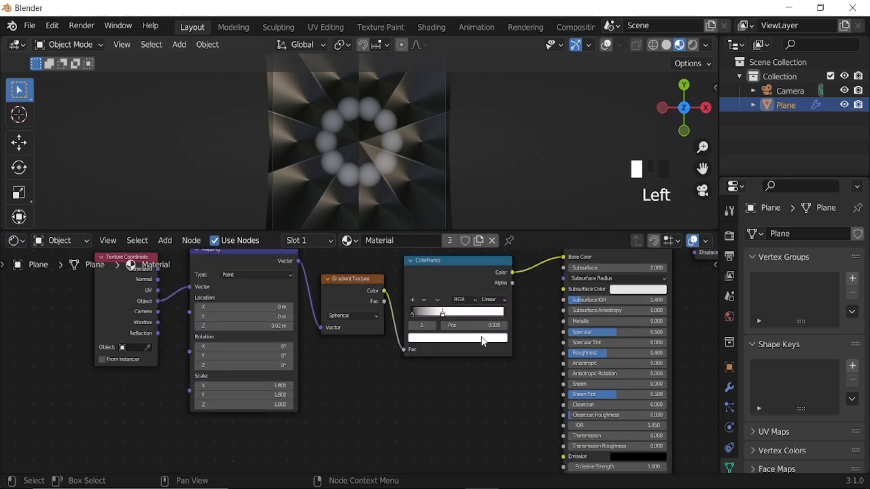
middle_drag(449, 362, 431, 380)
scroll(465, 285, up, 4)
drag(410, 346, 394, 348)
click(421, 382)
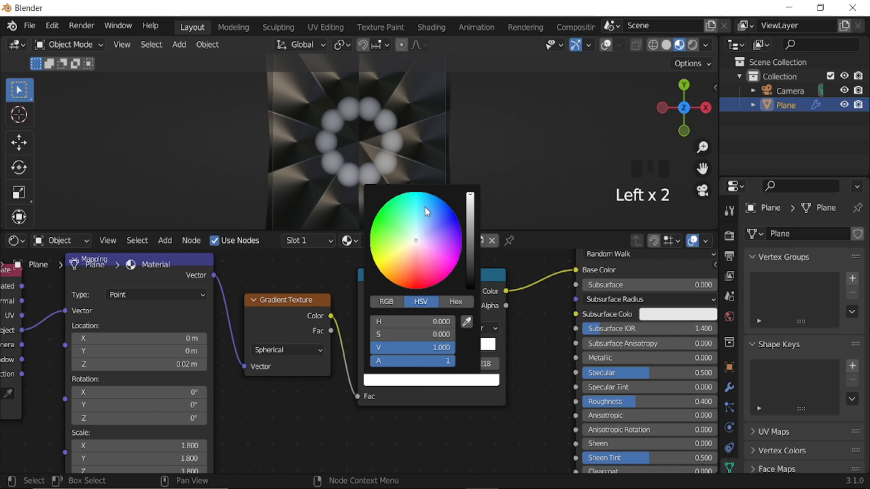
click(425, 207)
Return to the Geometry Node Editor, insert a Transform node between Curve Circle and Resample Curve, and place it below Curve Circle.
click(16, 240)
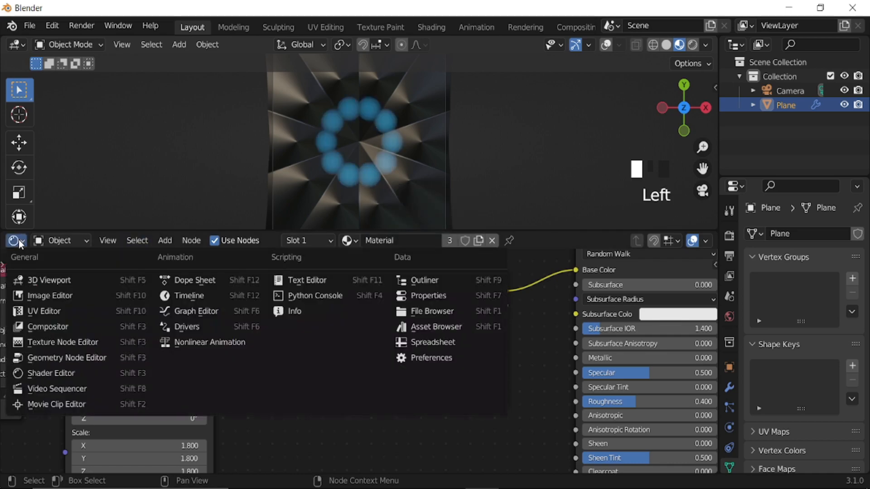
click(43, 358)
scroll(501, 414, down, 6)
middle_drag(501, 412, 589, 272)
scroll(347, 387, up, 2)
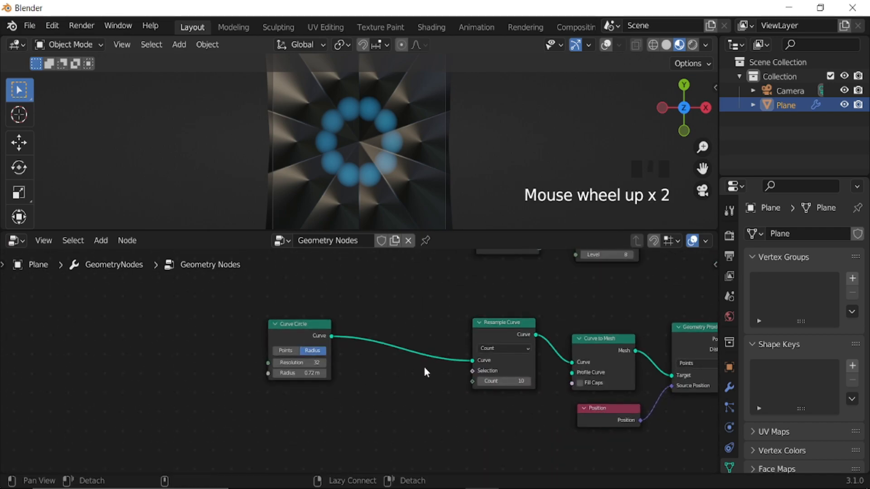
middle_drag(424, 368, 396, 360)
key(shift+a)
mouse_move(396, 359)
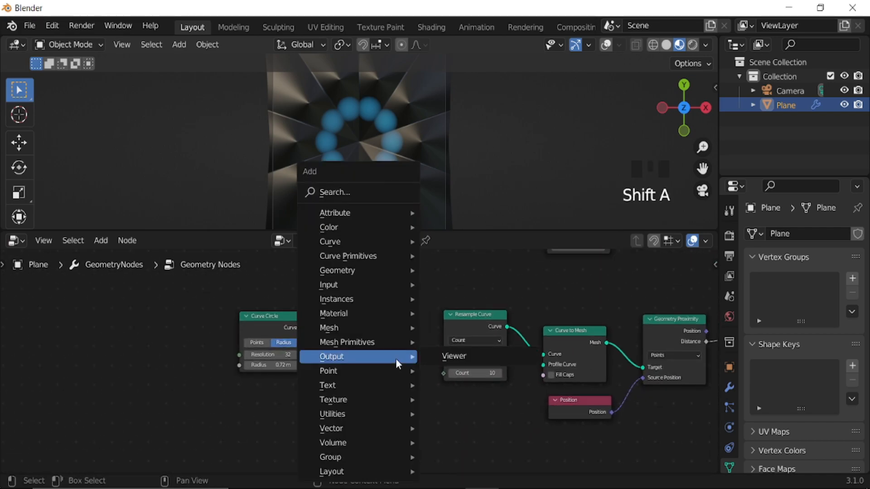
mouse_move(349, 270)
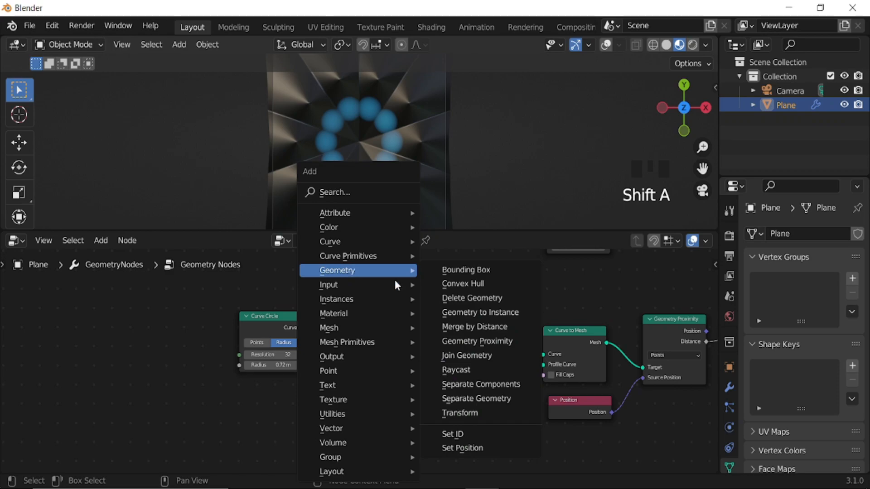
click(480, 416)
click(340, 311)
drag(351, 342, 315, 432)
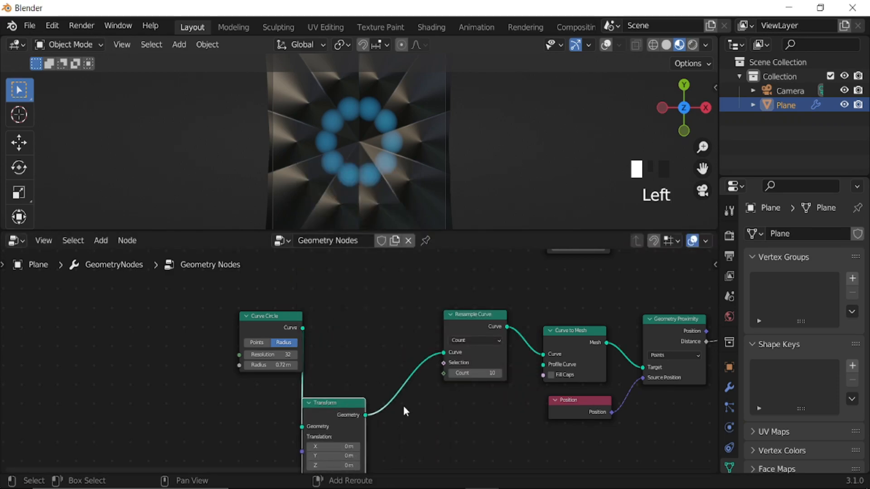
Insert a Join Geometry node between Transform and Resample Curve, and spread the Curve Circle and Transform nodes apart.
key(shift+a)
mouse_move(362, 271)
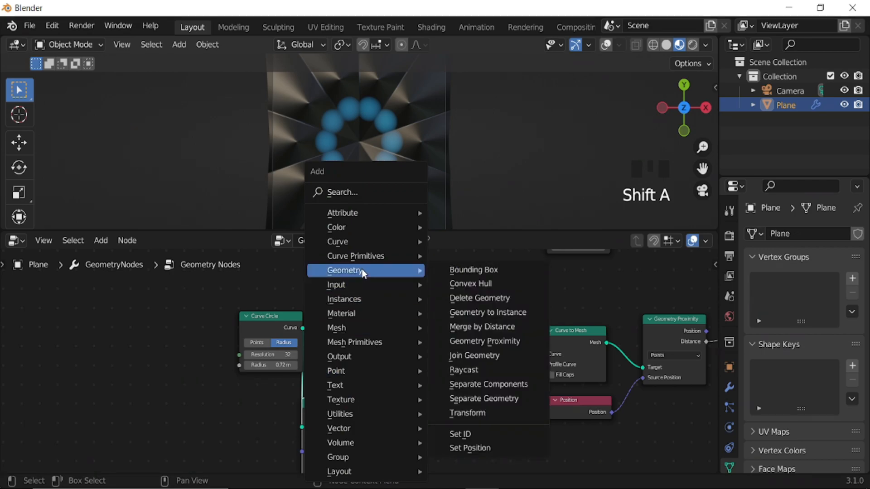
click(483, 357)
click(401, 343)
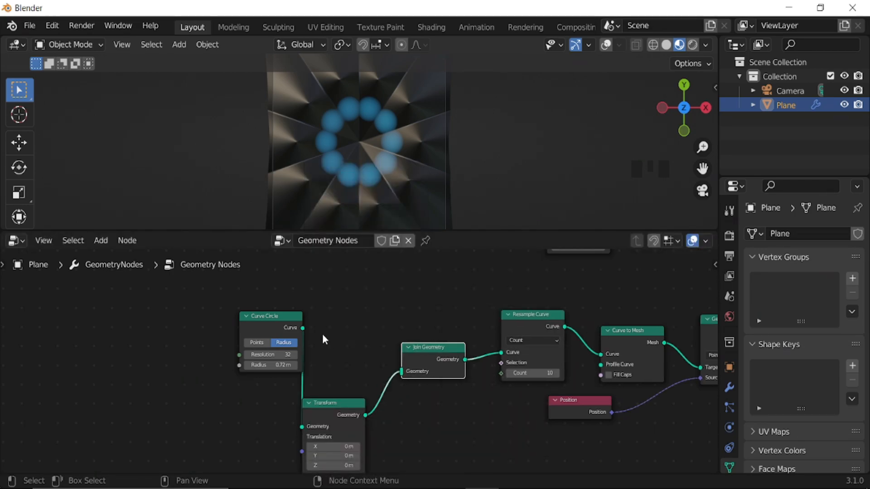
drag(267, 317, 216, 322)
middle_drag(331, 387, 372, 352)
scroll(406, 368, down, 1)
scroll(406, 369, down, 5)
Duplicate the Transform node above the original and wire Curve Circle through the copy into Join Geometry.
click(369, 368)
key(shift+d)
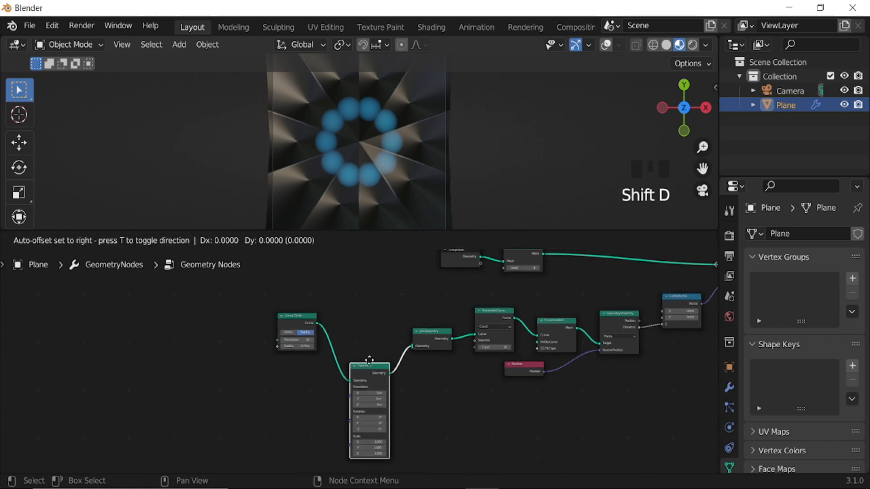
click(371, 302)
scroll(311, 357, up, 3)
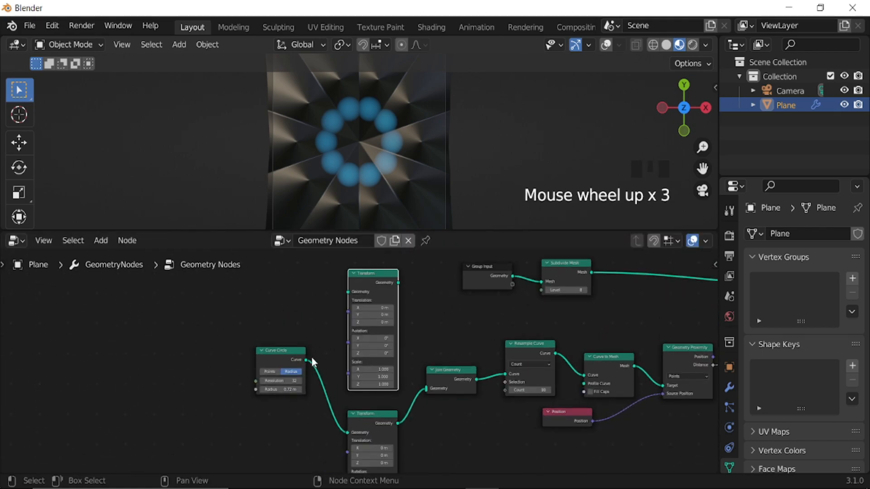
drag(307, 359, 423, 389)
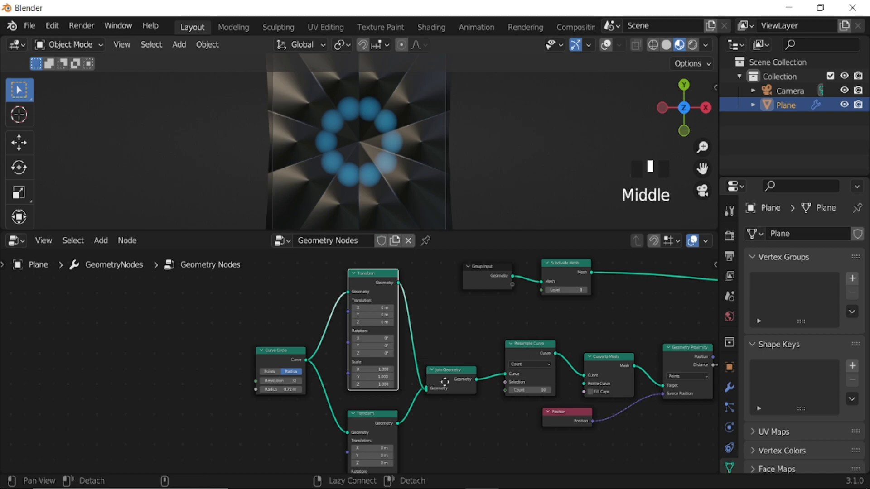
scroll(477, 396, up, 4)
middle_drag(480, 395, 439, 373)
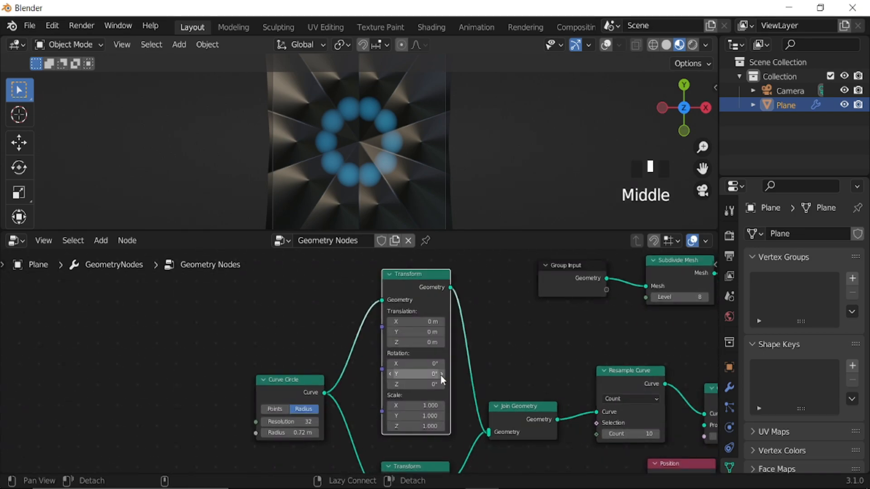
Move Set Shade Smooth, Set Material and Group Output aside and insert an Extrude Mesh node after Set Position.
scroll(450, 369, up, 4)
scroll(541, 361, down, 10)
middle_drag(541, 360, 398, 399)
scroll(465, 320, up, 3)
drag(509, 307, 294, 391)
drag(326, 338, 517, 363)
key(shift+a)
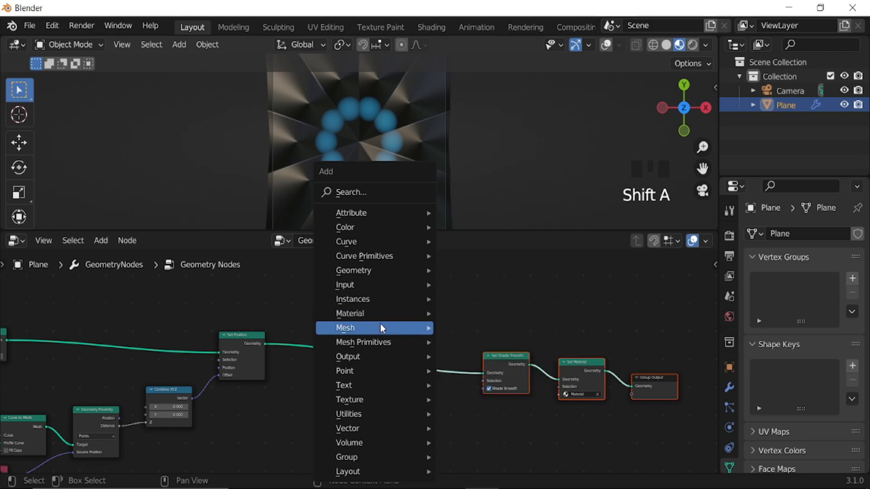
mouse_move(380, 327)
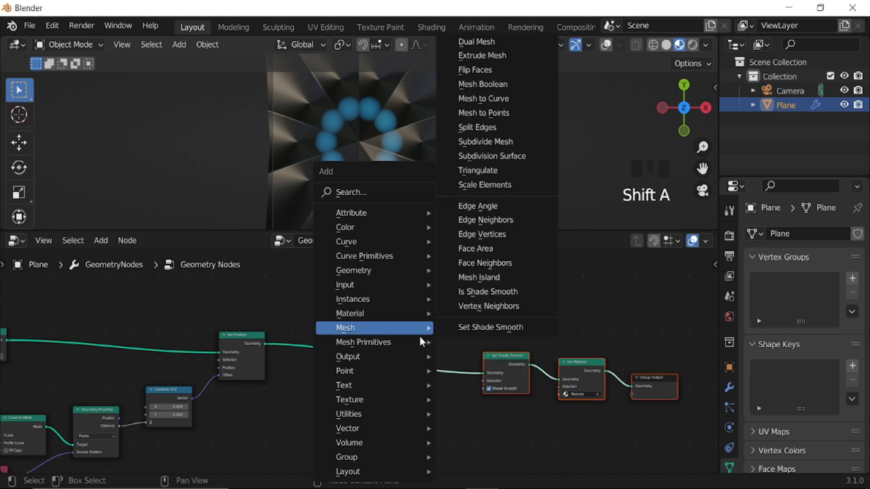
click(517, 55)
click(371, 392)
Set the Extrude Mesh node's Offset Scale to 0.
scroll(371, 392, up, 3)
mouse_move(371, 393)
middle_down()
mouse_move(390, 365)
mouse_move(382, 404)
middle_up()
scroll(388, 381, up, 3)
click(393, 356)
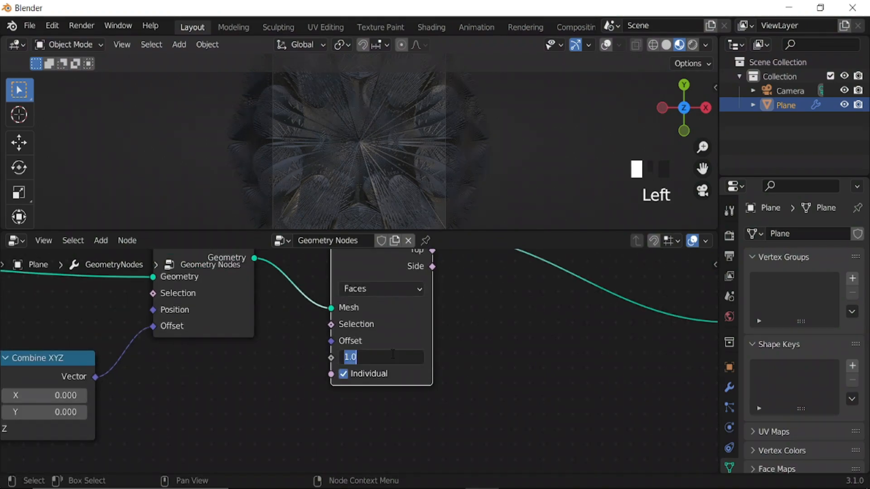
key(Return)
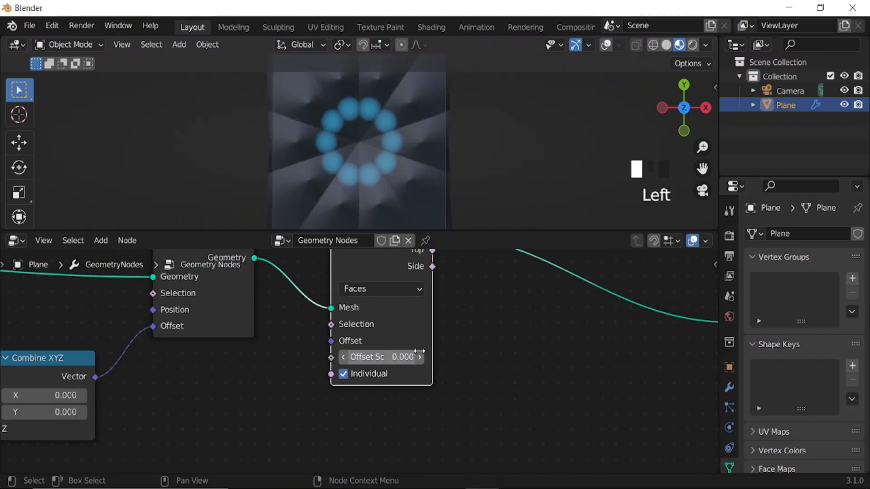
Insert a Scale Elements node after Extrude Mesh and connect Extrude Mesh's Top output to its Selection.
key(shift+a)
mouse_move(546, 333)
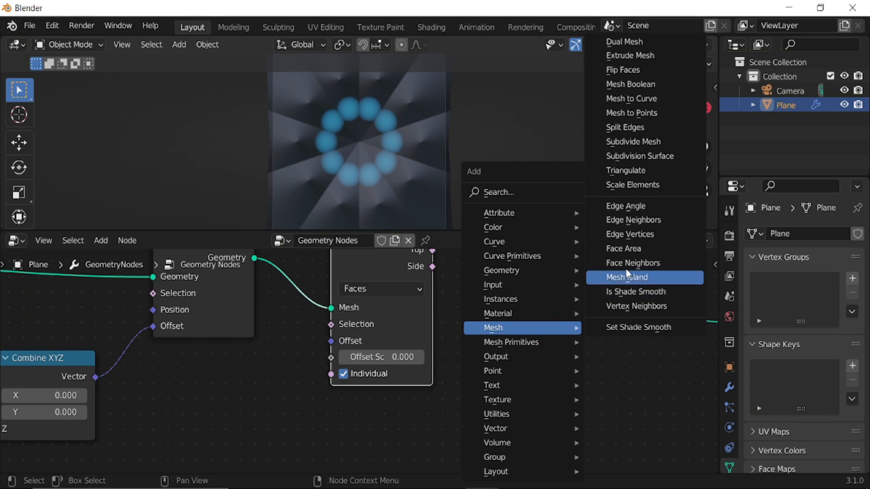
click(641, 185)
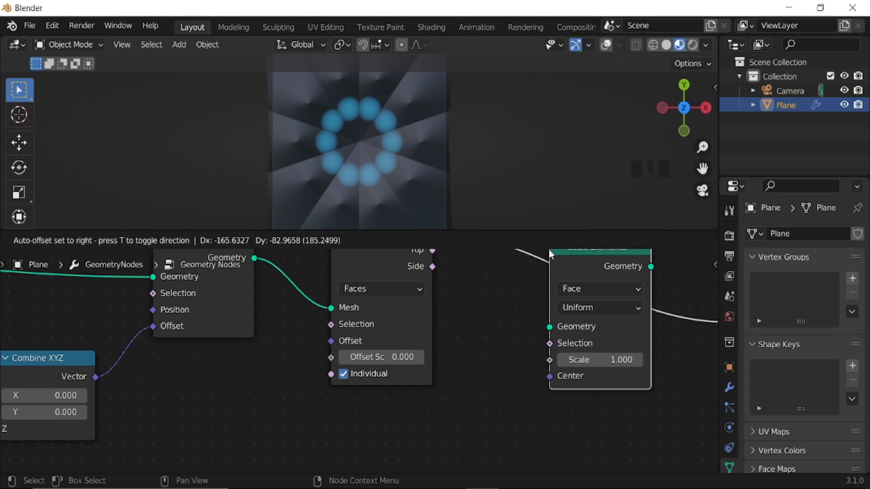
click(534, 259)
middle_drag(507, 345, 462, 345)
drag(408, 265, 533, 360)
Set the Scale Elements node's Scale to 0 and inspect the plane's faces up close.
double_click(573, 375)
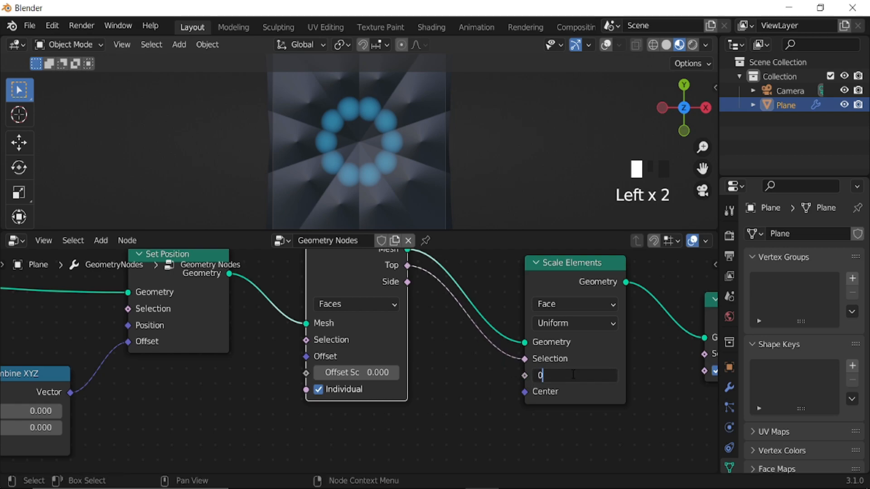
key(Return)
scroll(389, 161, up, 5)
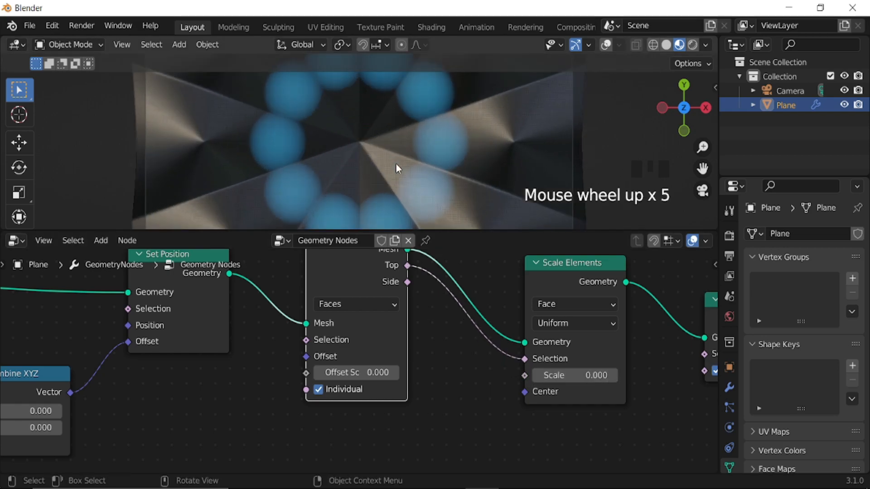
scroll(385, 167, up, 5)
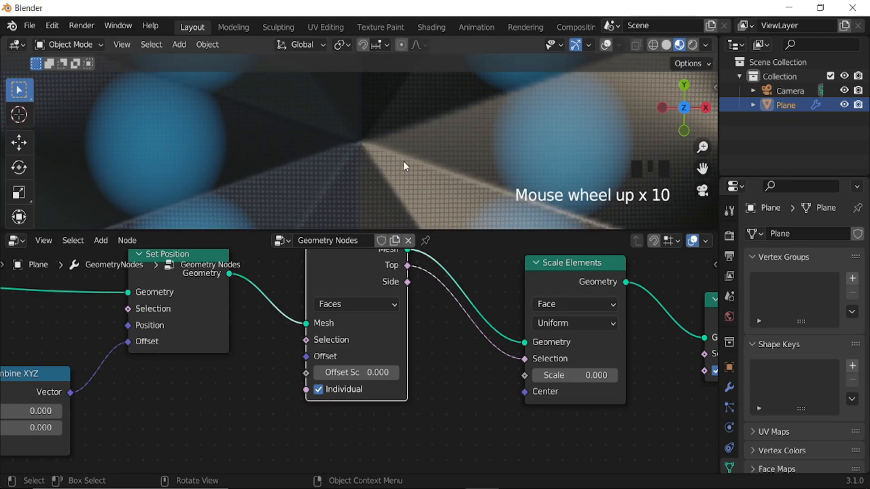
scroll(399, 132, down, 8)
scroll(323, 379, down, 7)
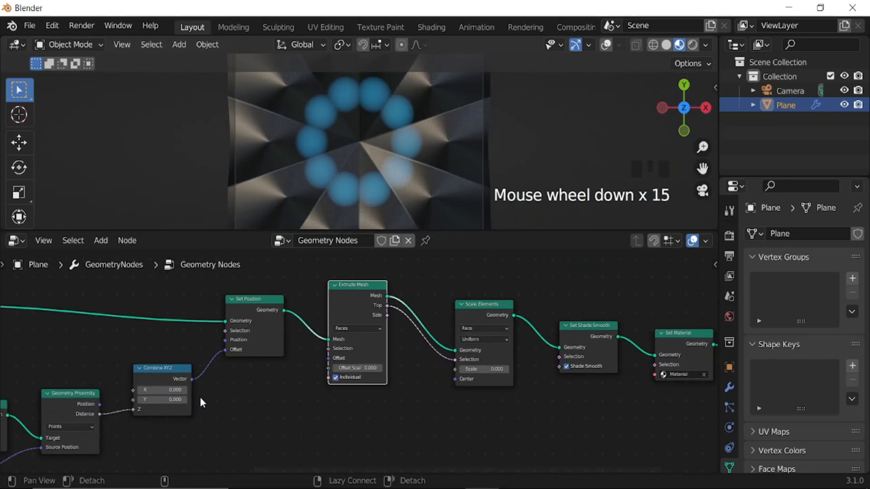
Set the upper Transform node's Scale to 1.74 on all three axes.
middle_drag(205, 402, 469, 374)
middle_drag(136, 399, 472, 341)
middle_drag(342, 351, 404, 382)
scroll(405, 385, up, 1)
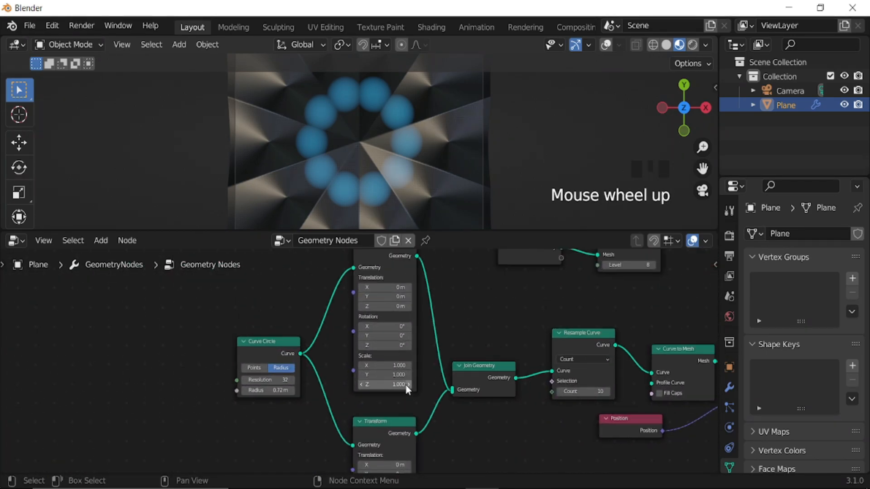
scroll(405, 384, up, 3)
drag(402, 366, 401, 390)
scroll(458, 385, up, 3)
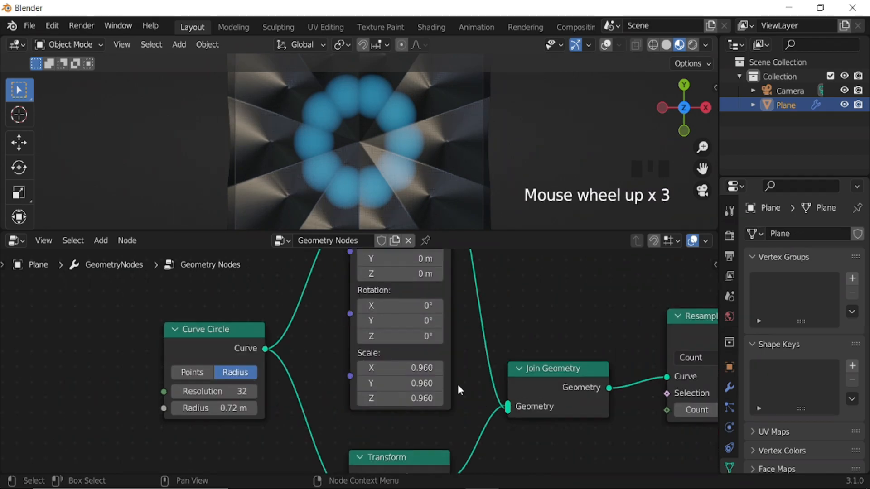
scroll(458, 384, up, 2)
click(416, 368)
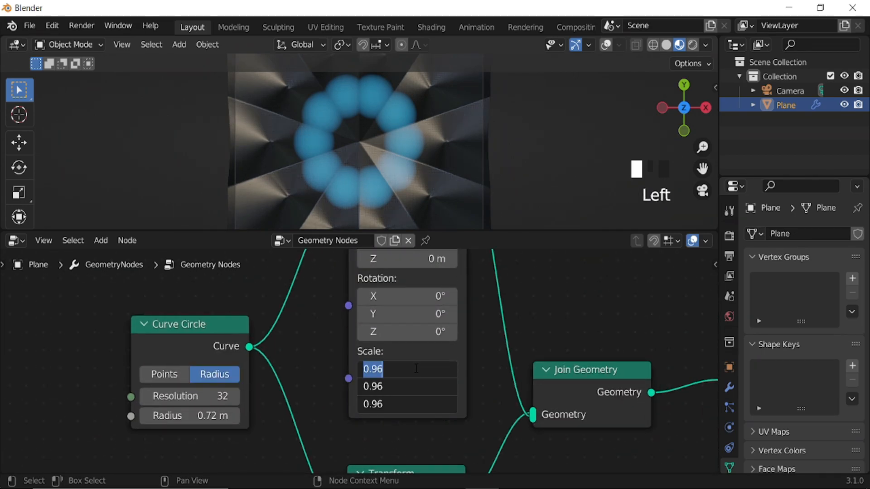
text(1.74)
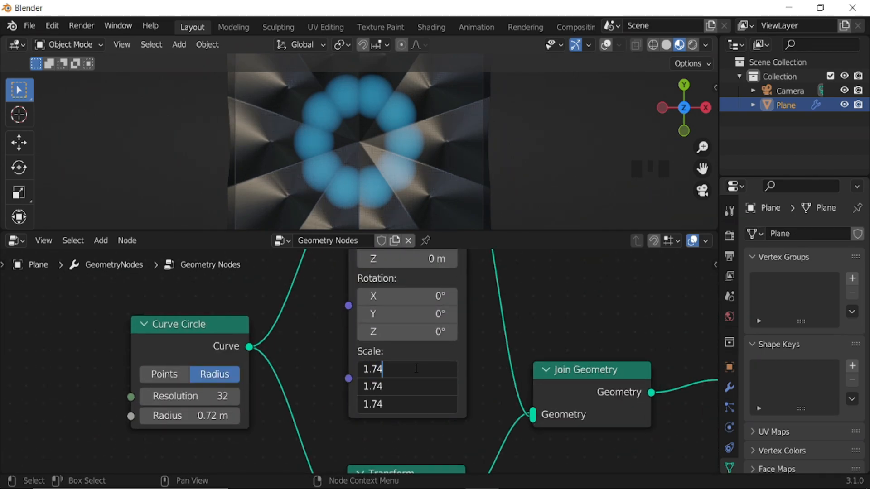
key(Return)
Try a Scale of 2.8 on all three axes of the lower Transform node.
scroll(495, 428, down, 5)
middle_drag(496, 428, 485, 340)
middle_drag(463, 403, 478, 314)
scroll(466, 363, up, 2)
middle_drag(485, 380, 469, 372)
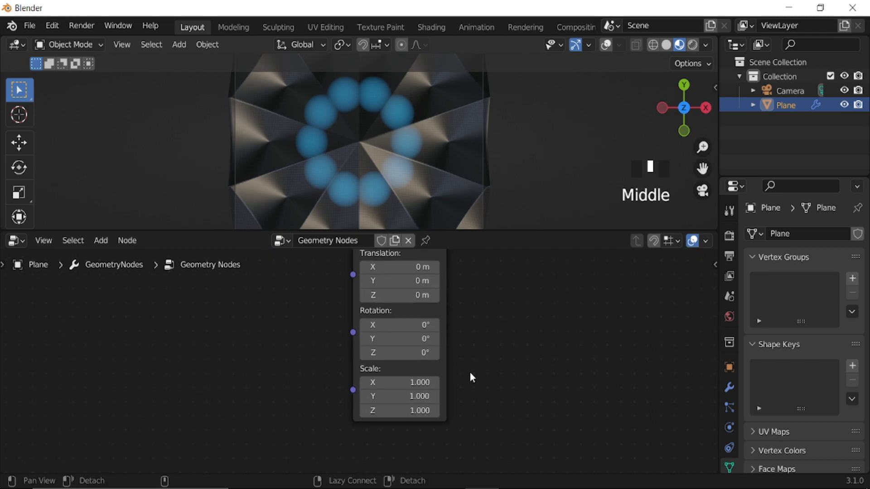
scroll(449, 378, up, 2)
drag(396, 386, 399, 419)
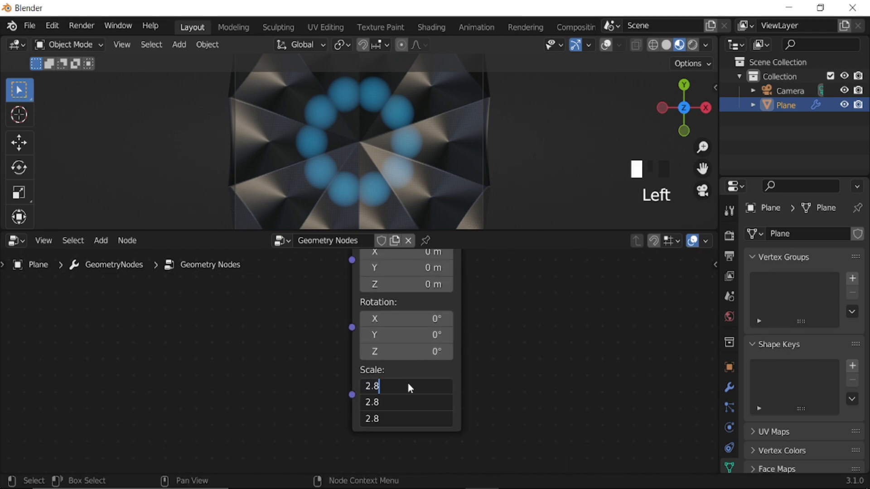
text(2.8)
key(Return)
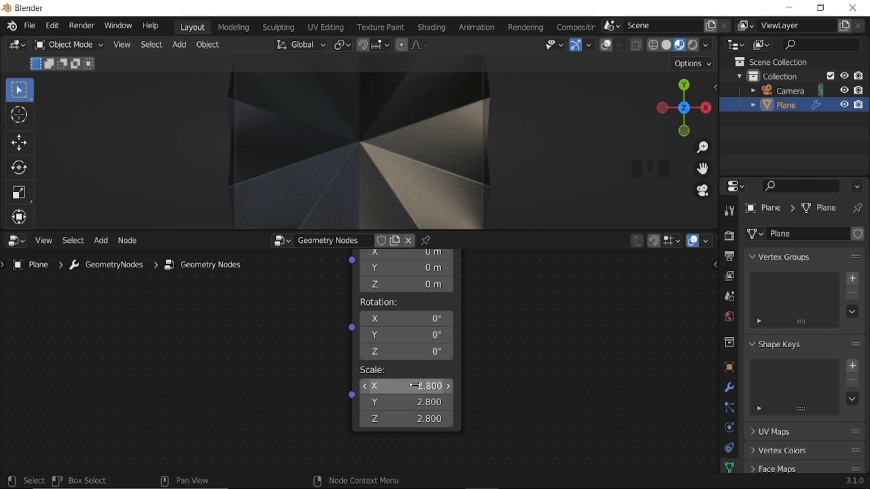
Reduce the lower Transform node's Scale uniformly on all three axes.
drag(413, 385, 413, 418)
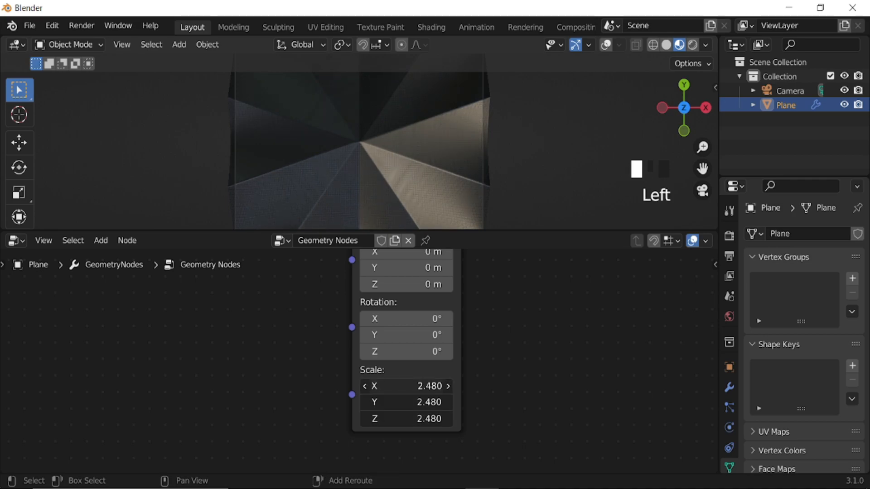
drag(366, 418, 380, 345)
scroll(491, 334, down, 11)
middle_drag(471, 342, 418, 409)
Try a different Z rotation on the upper Transform node and undo it.
scroll(434, 387, up, 3)
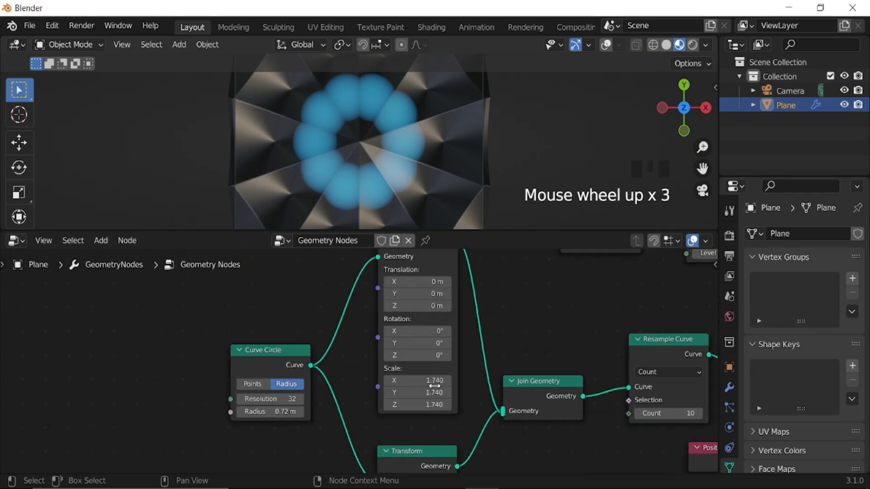
click(416, 355)
drag(417, 356, 483, 320)
key(ctrl+z)
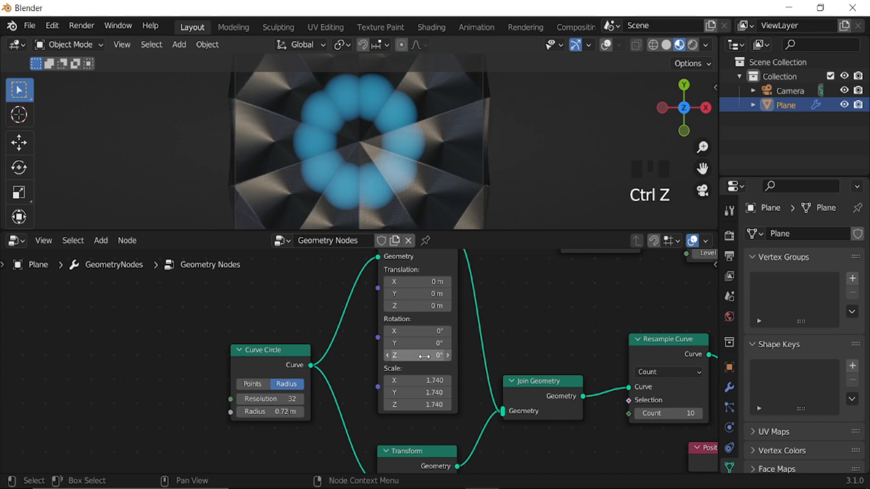
Drive the upper Transform node's Z rotation with the expression #frame/20 and play the animation to preview it.
scroll(423, 356, up, 3)
click(444, 354)
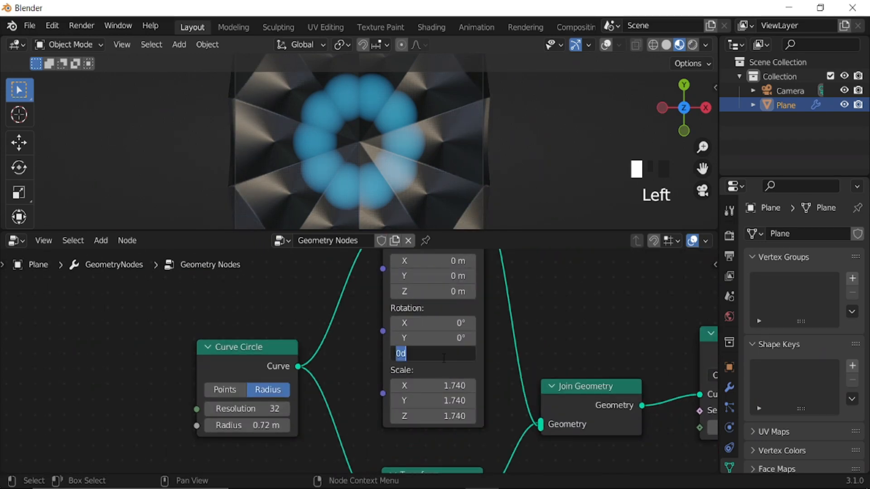
text(#frame/2)
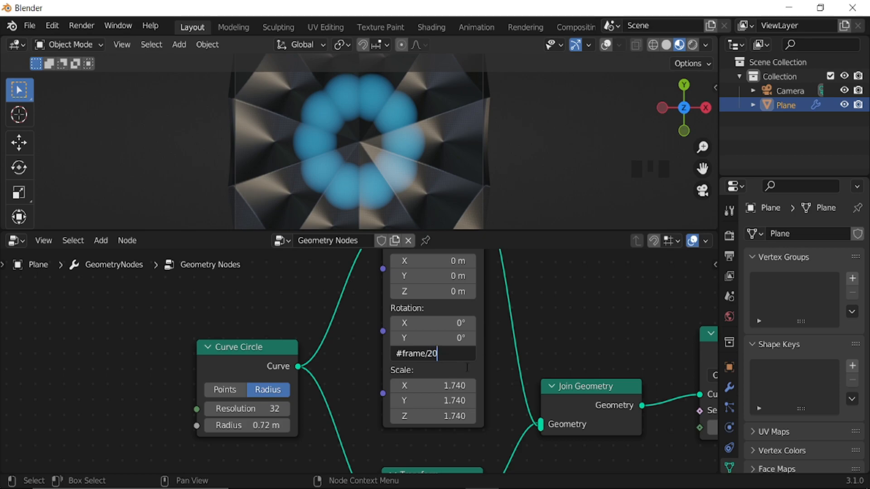
key(Return)
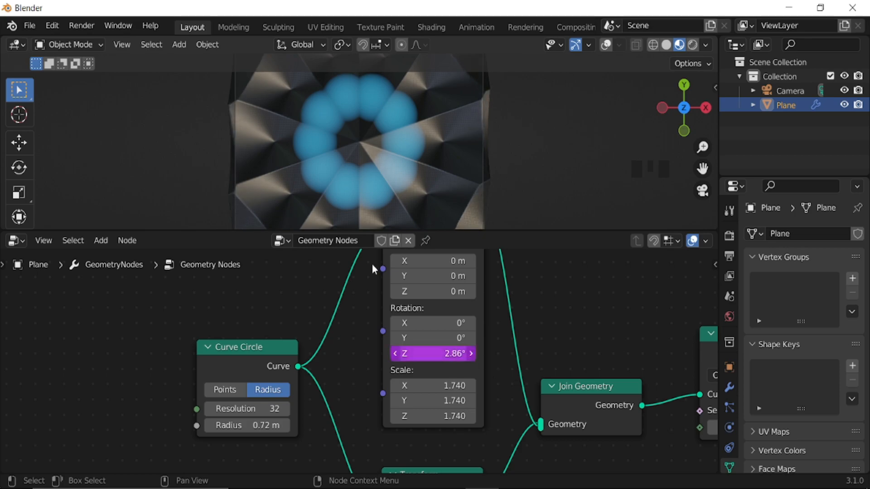
key(space)
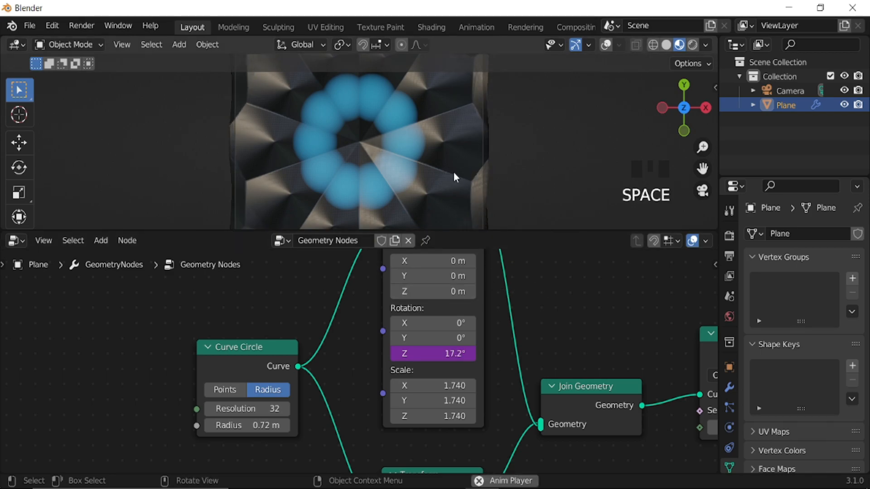
scroll(481, 363, down, 7)
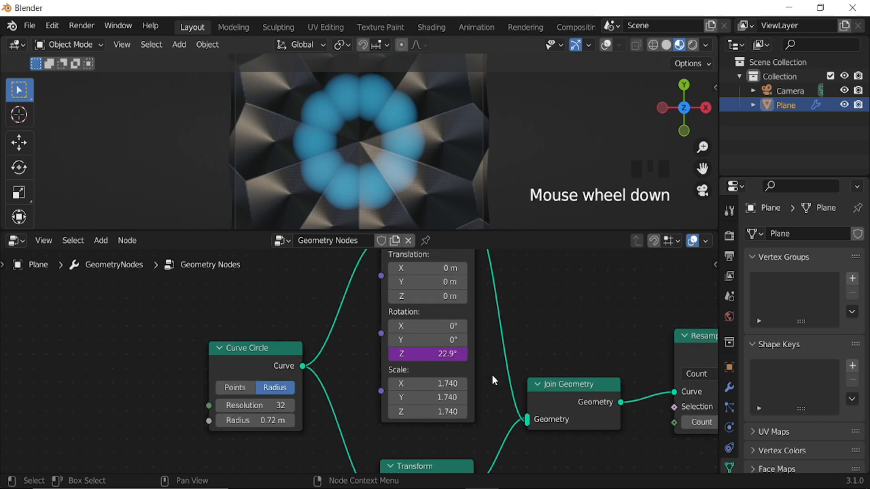
Raise the upper Transform node's Z translation to about 0.11 m.
mouse_move(492, 376)
middle_down()
mouse_move(480, 350)
mouse_move(496, 361)
middle_up()
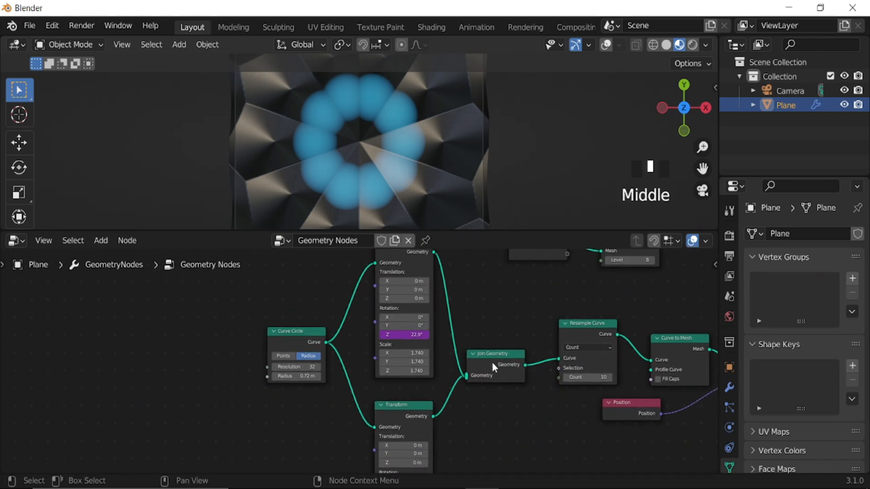
middle_drag(493, 326, 446, 388)
scroll(447, 392, up, 5)
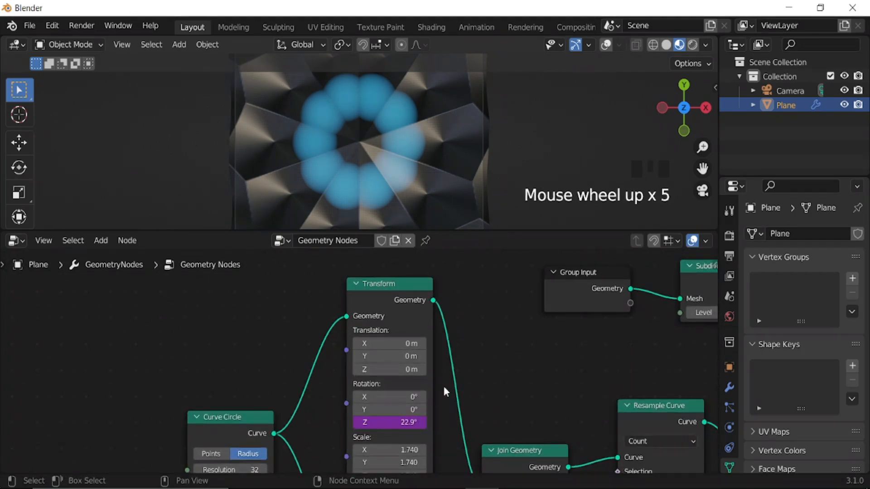
key(shift)
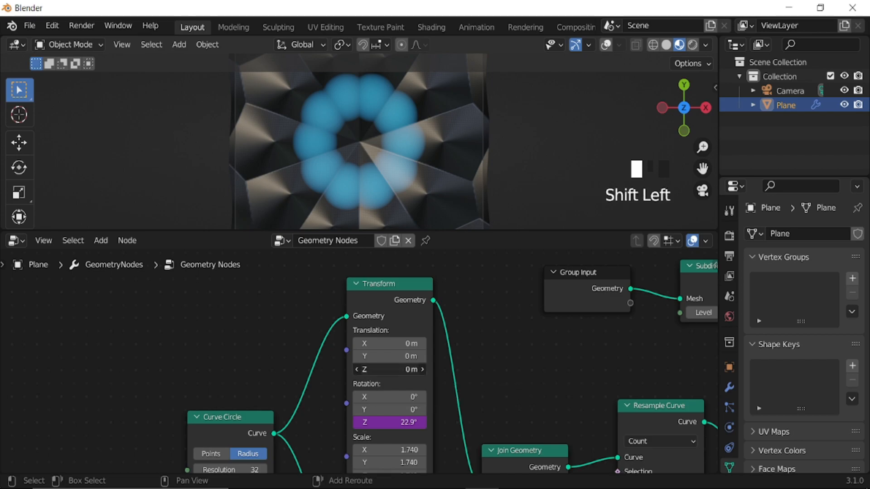
mouse_move(390, 369)
shift+mouse_down()
mouse_move(439, 369)
mouse_move(395, 370)
shift+mouse_up()
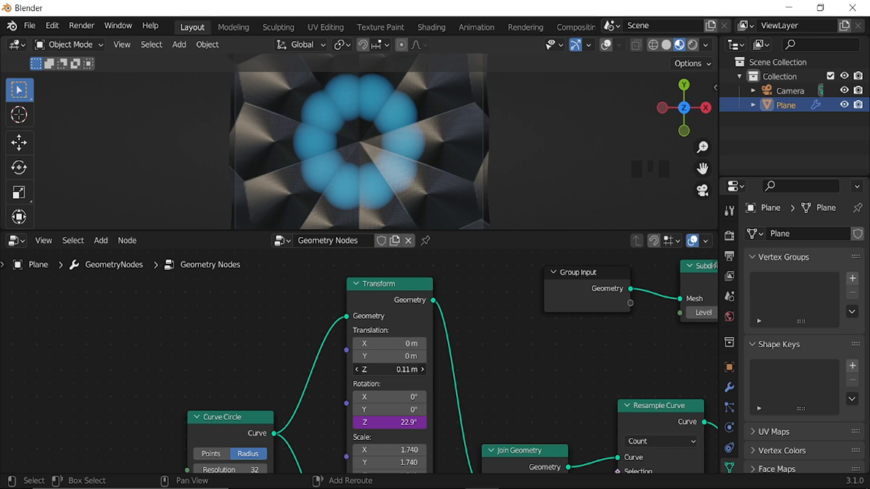
Try a negative Z translation on the upper Transform node and reset it to 0 m.
shift+drag(395, 369, 349, 370)
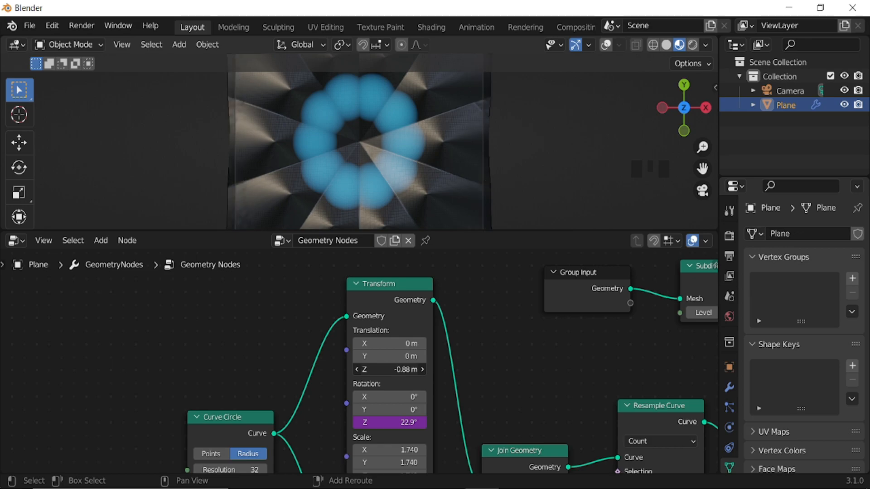
click(393, 371)
text(0)
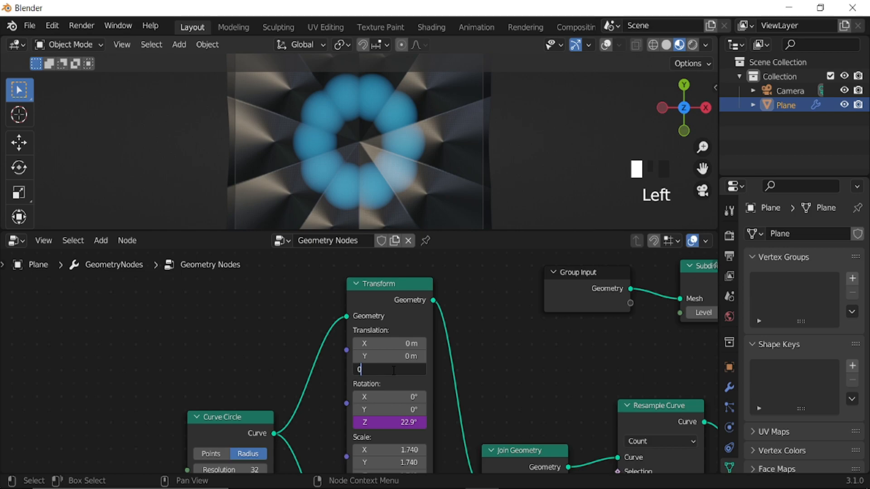
click(535, 332)
scroll(534, 335, down, 8)
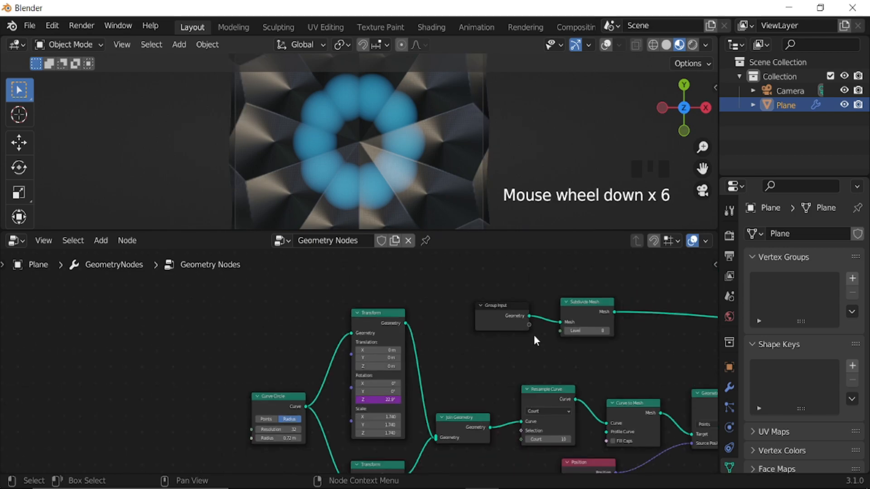
Add an area light to the scene and turn on the viewport overlays.
middle_drag(534, 336, 321, 334)
middle_drag(588, 352, 357, 352)
middle_drag(479, 166, 419, 133)
key(shift+a)
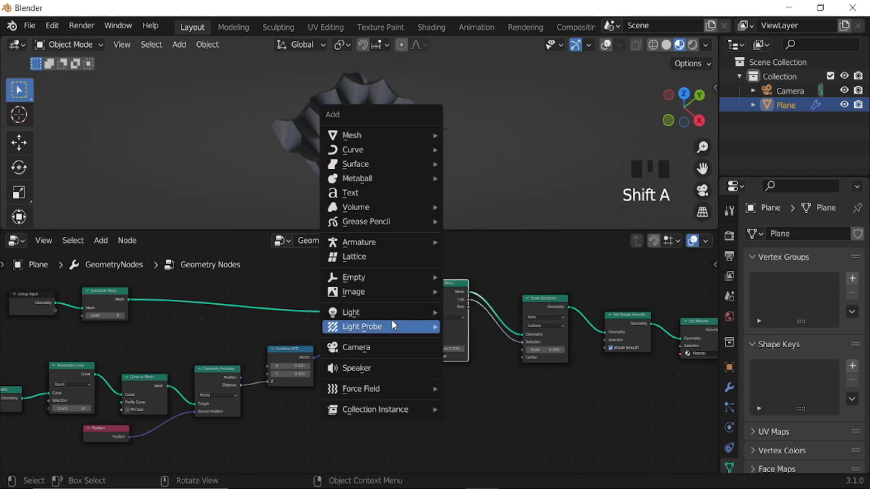
mouse_move(385, 313)
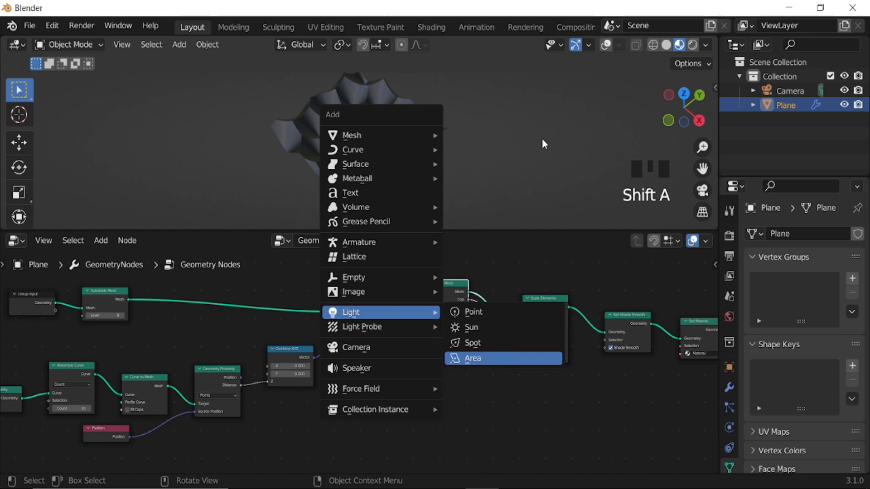
key(Return)
click(607, 46)
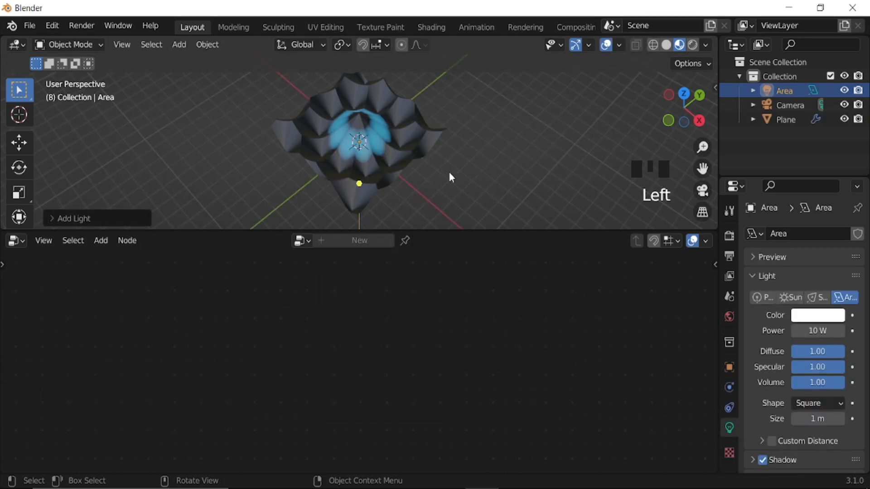
Raise the area light along Z above the plane and scale it to cover the plane in camera view.
key(g)
key(z)
click(444, 112)
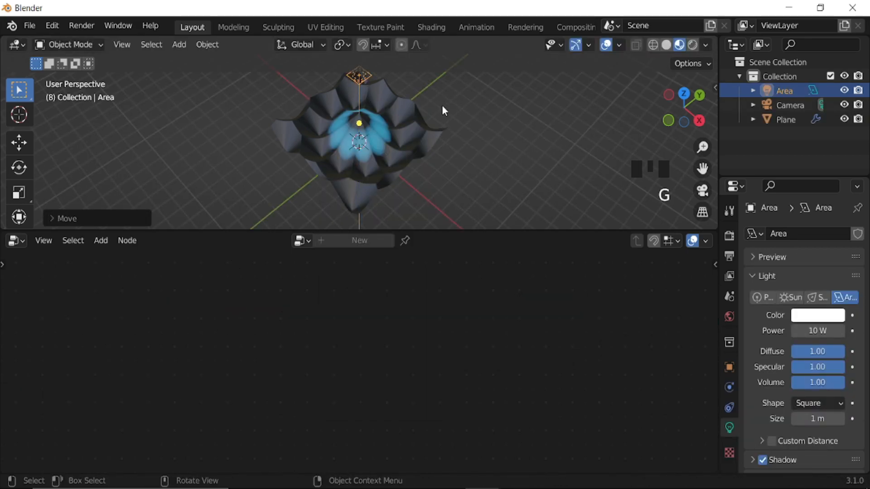
key(s)
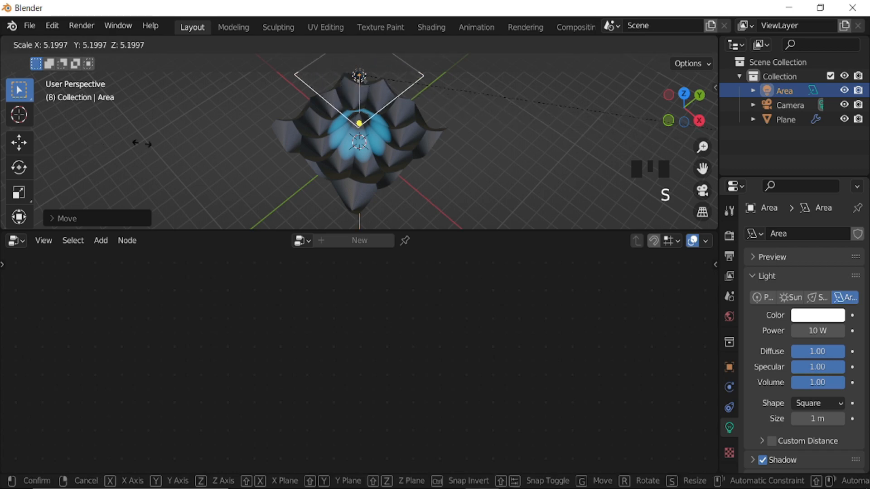
click(338, 157)
key(KP_0)
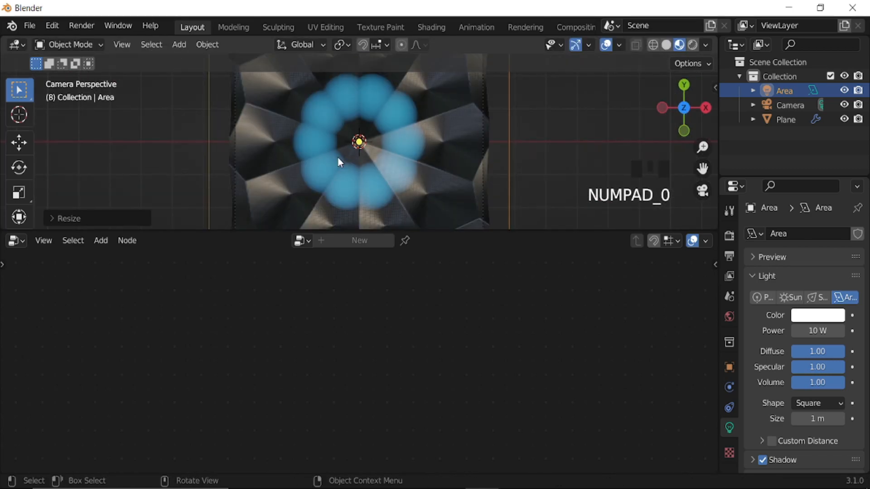
scroll(390, 157, down, 5)
key(s)
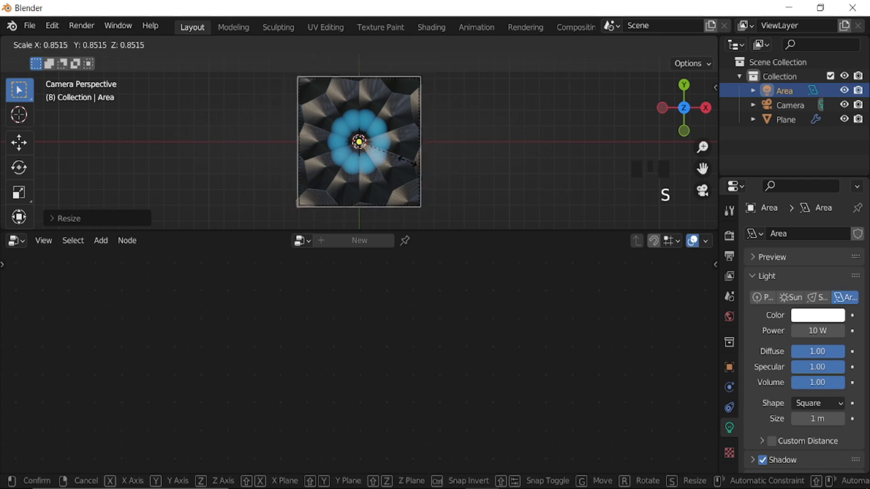
click(430, 165)
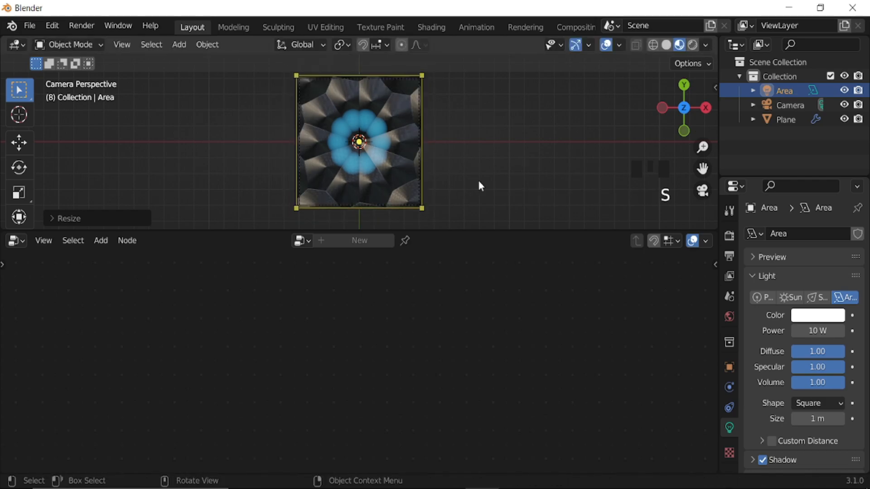
Set the area light's power to 1000 W.
click(821, 331)
text(1)
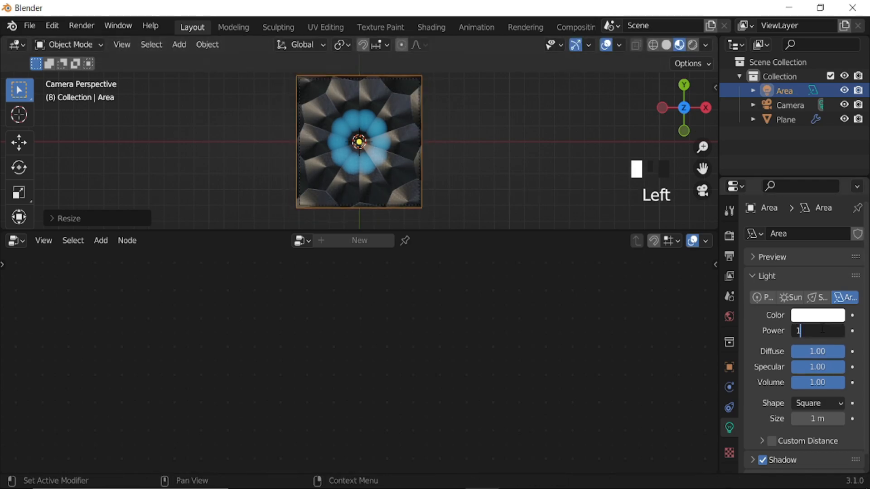
text(000)
key(Return)
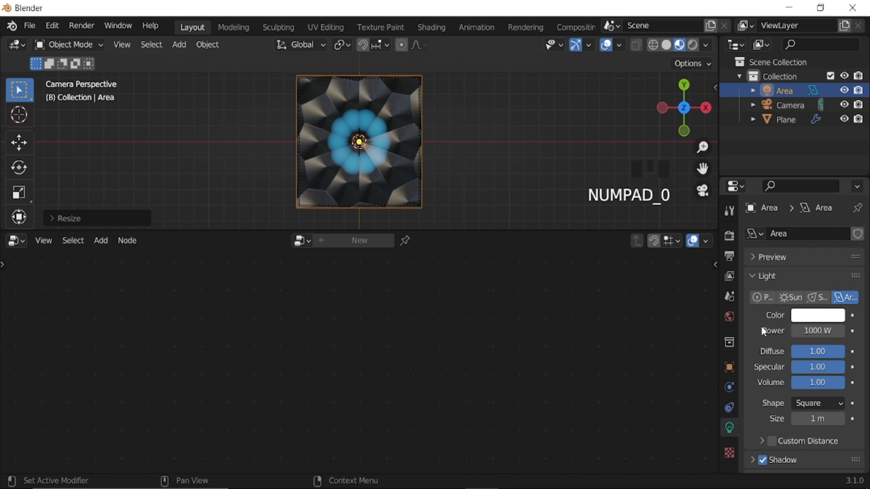
Switch the viewport to rendered shading, hide the overlays and gizmos, and play the animation.
click(692, 45)
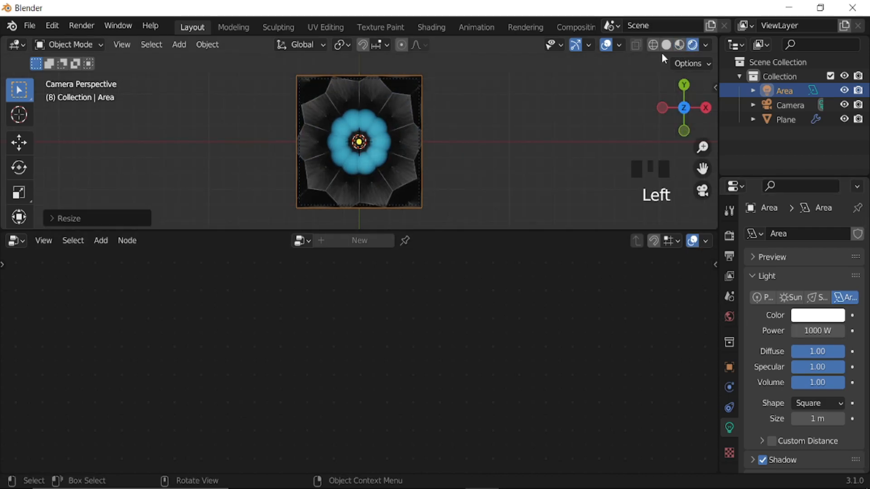
click(605, 47)
scroll(382, 159, up, 3)
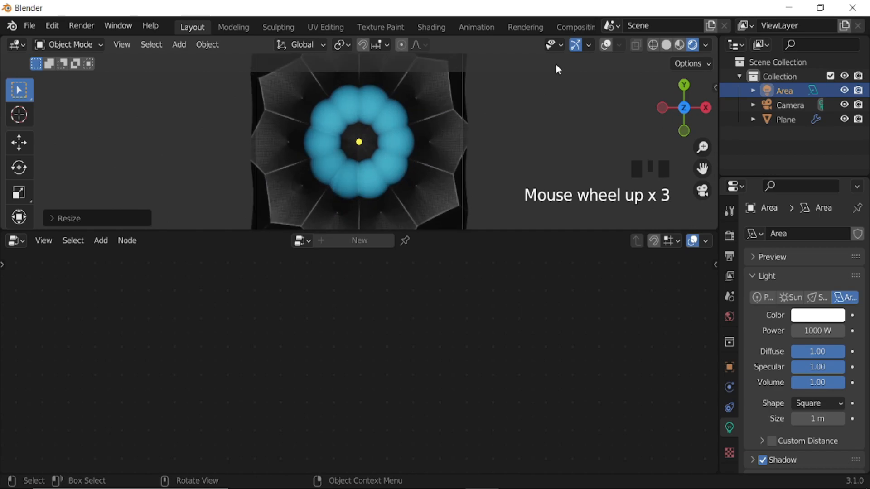
click(575, 46)
key(space)
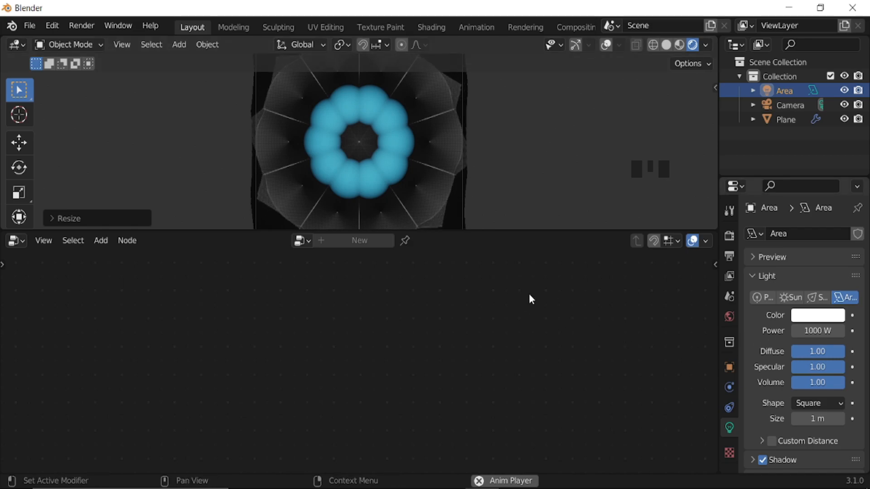
Select the plane to bring back its geometry node tree.
click(18, 242)
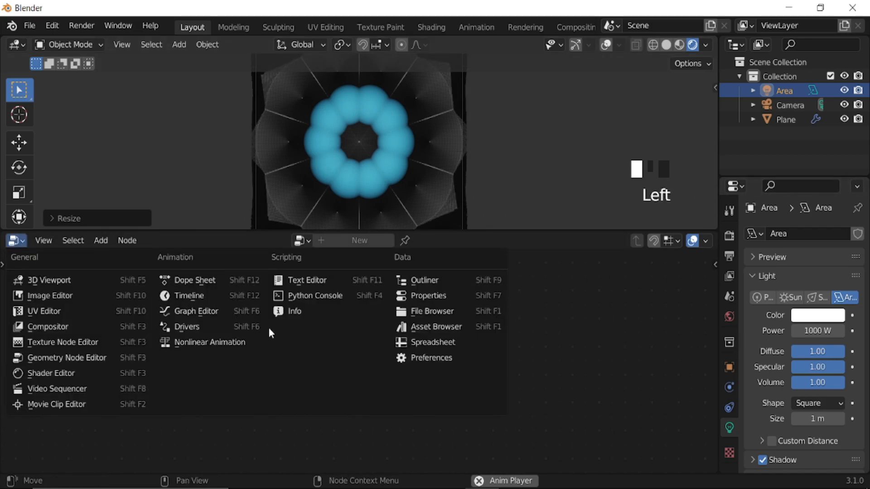
click(580, 322)
click(583, 328)
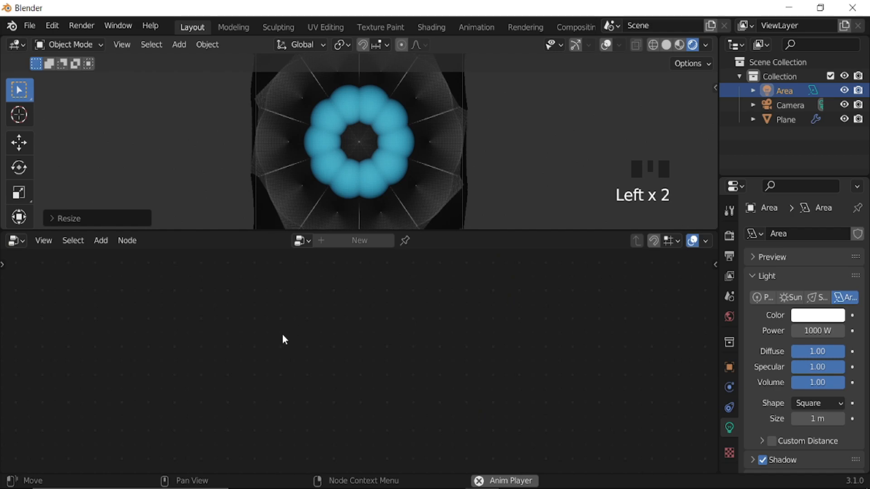
scroll(585, 281, down, 10)
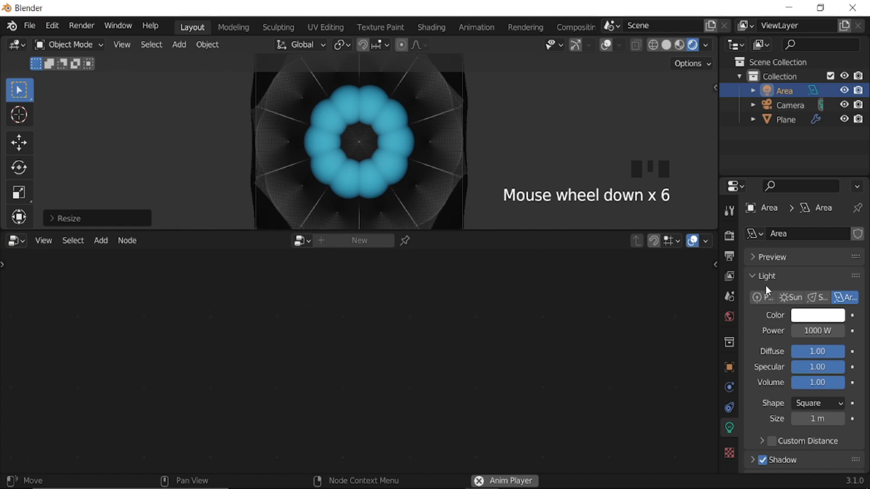
click(451, 183)
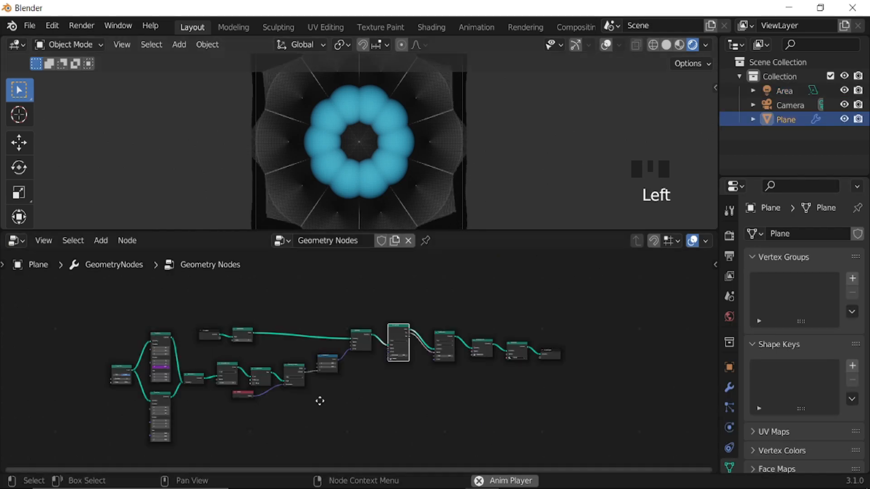
Reduce the upper Transform node's Scale to 1.290 on all three axes.
middle_drag(419, 395, 366, 435)
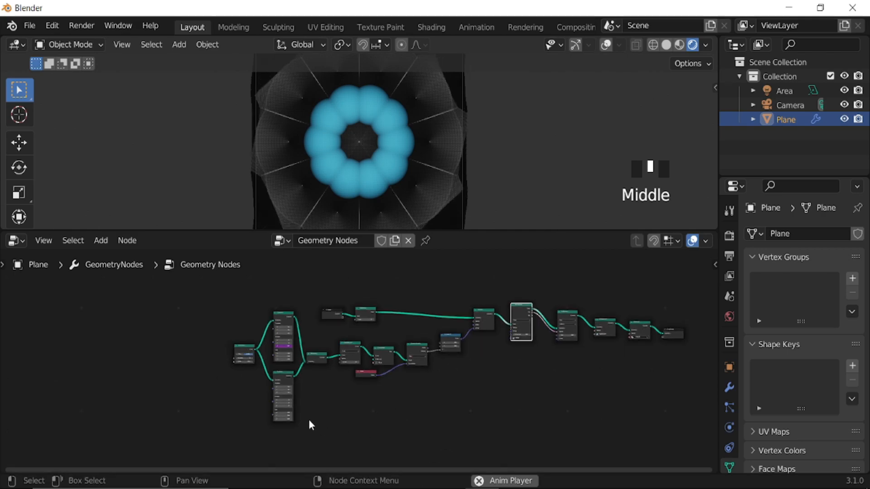
scroll(306, 400, up, 10)
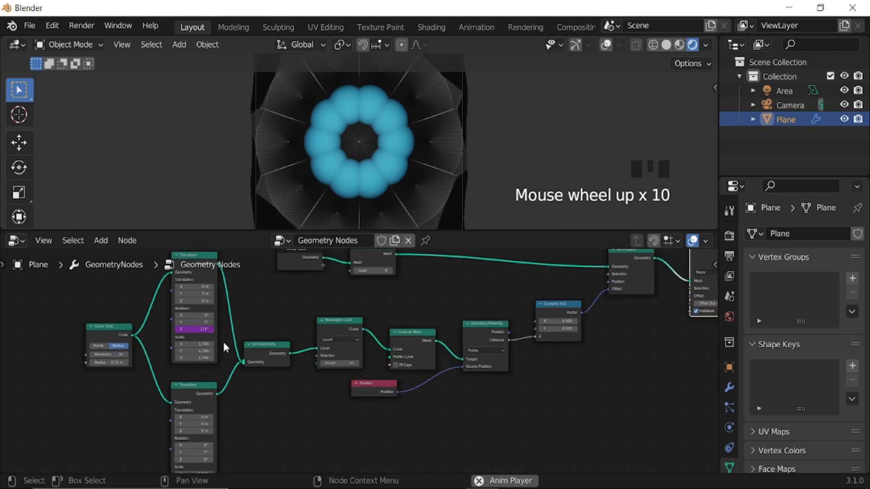
middle_drag(311, 345, 335, 345)
middle_drag(421, 342, 429, 370)
scroll(434, 371, up, 5)
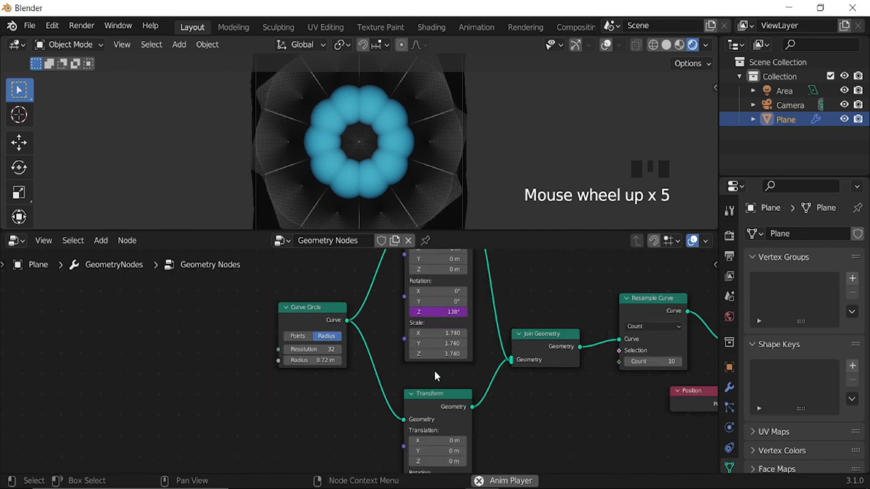
click(448, 332)
mouse_move(447, 333)
mouse_down()
mouse_move(401, 333)
mouse_move(444, 333)
mouse_move(449, 350)
mouse_up()
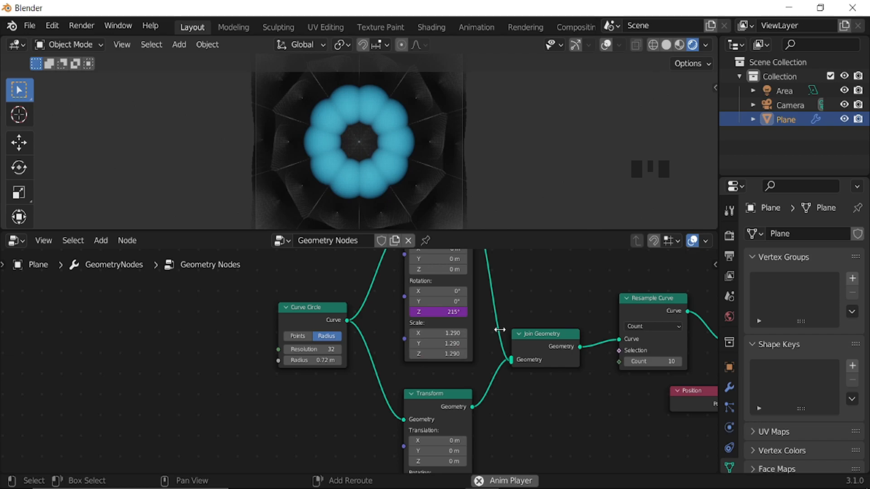
Try a uniform Scale of 1.140 on the lower Transform node and undo it.
mouse_move(521, 317)
middle_down()
mouse_move(516, 307)
mouse_move(515, 324)
middle_up()
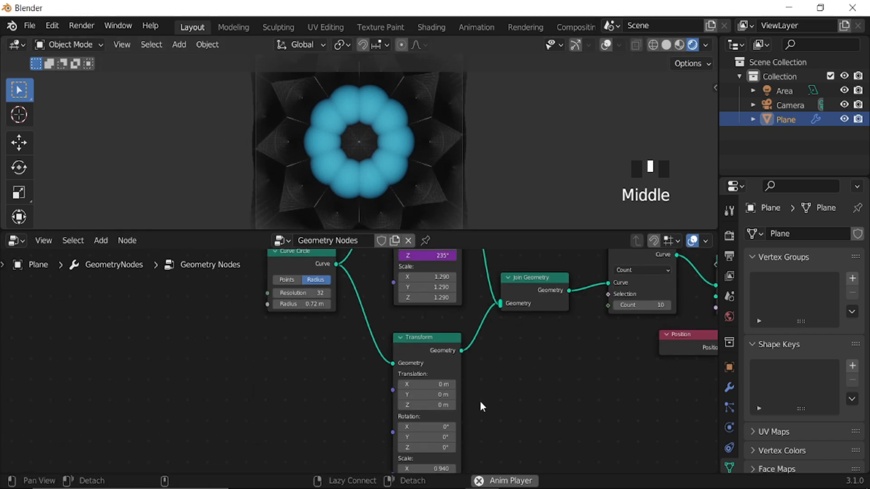
middle_drag(492, 357, 496, 259)
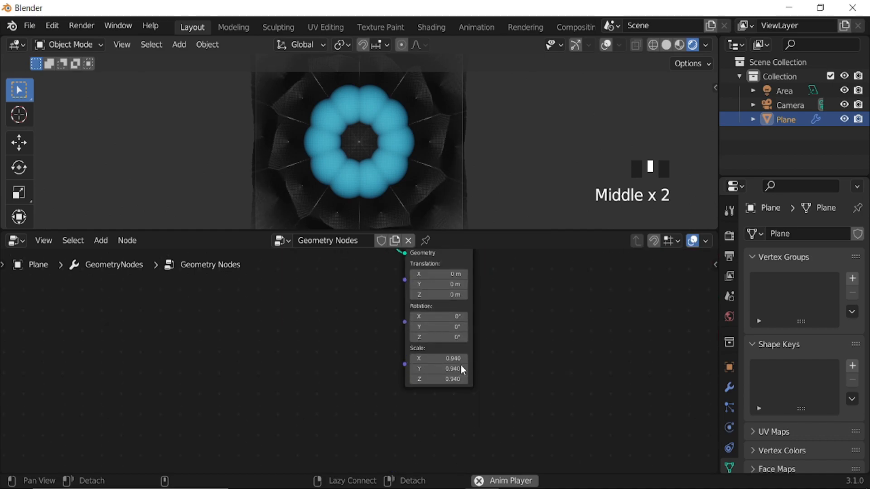
drag(439, 359, 453, 369)
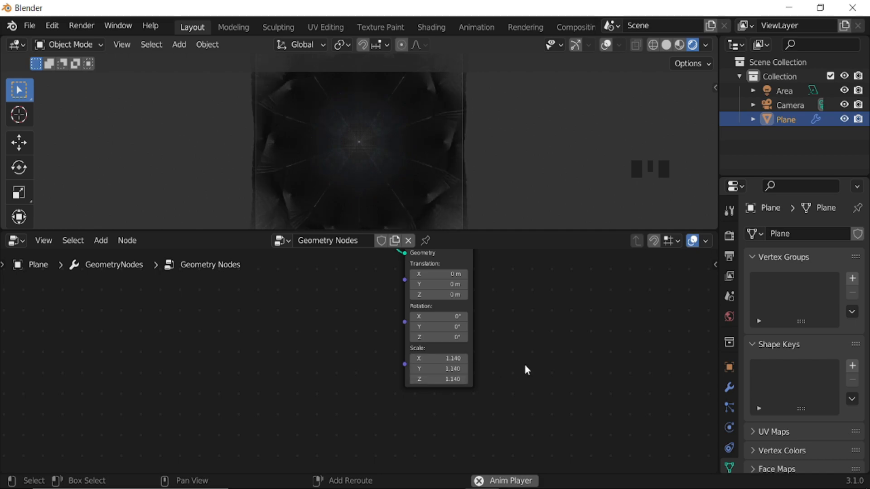
key(ctrl+z)
Reduce the upper Transform node's Scale to 1.040 on all three axes.
middle_drag(501, 320, 468, 385)
middle_drag(464, 256, 443, 293)
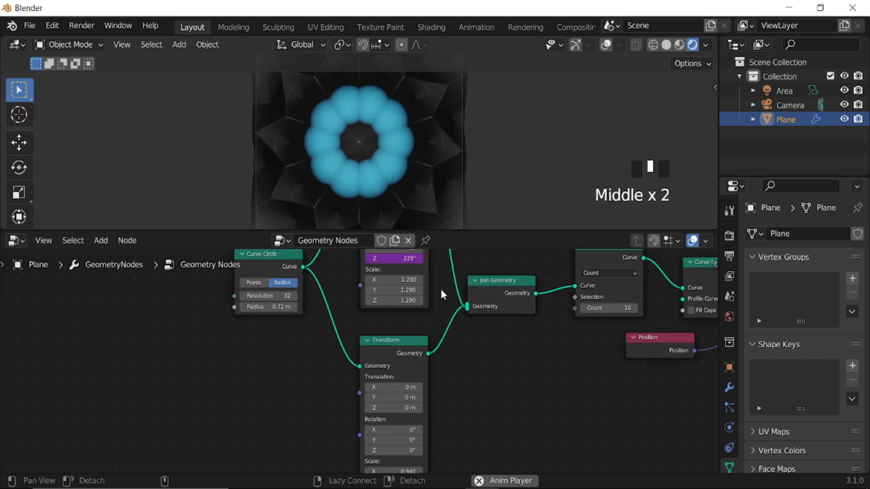
click(402, 282)
mouse_move(402, 299)
mouse_down()
mouse_move(383, 299)
mouse_move(392, 299)
mouse_up()
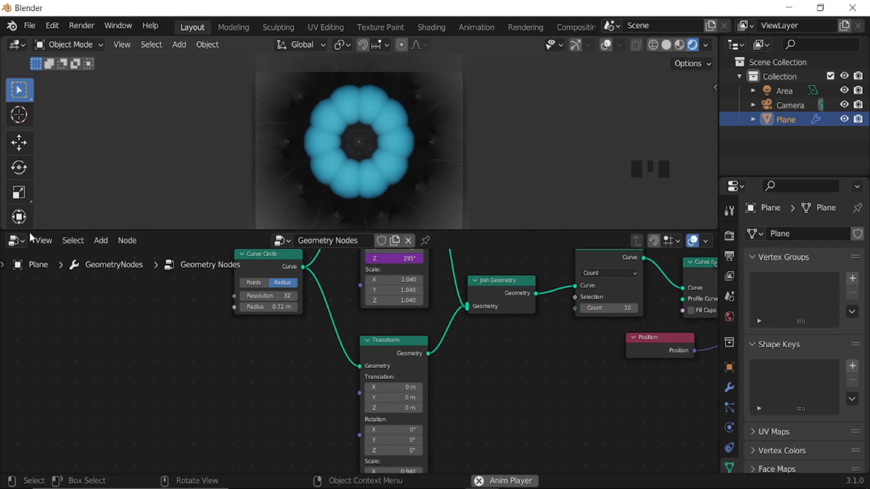
Open the plane's material in the Shader Editor and raise the Mapping node's Scale to about 1.93 on all axes.
click(16, 240)
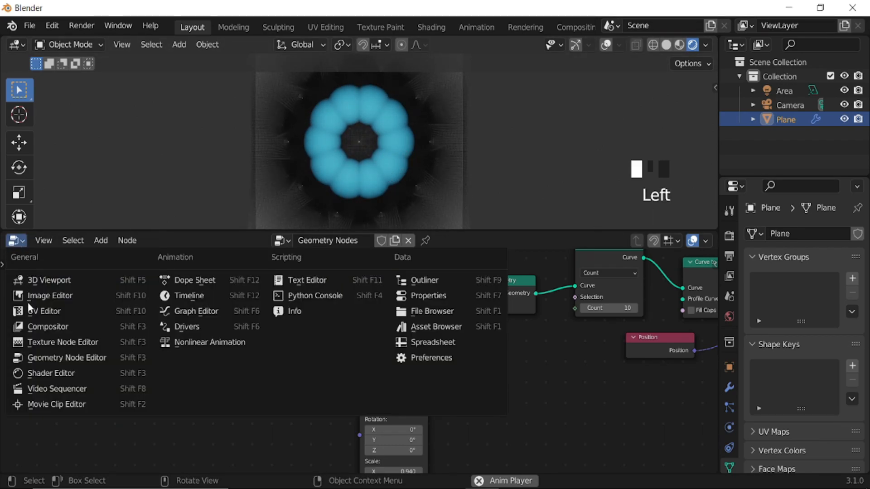
click(45, 372)
scroll(550, 340, down, 8)
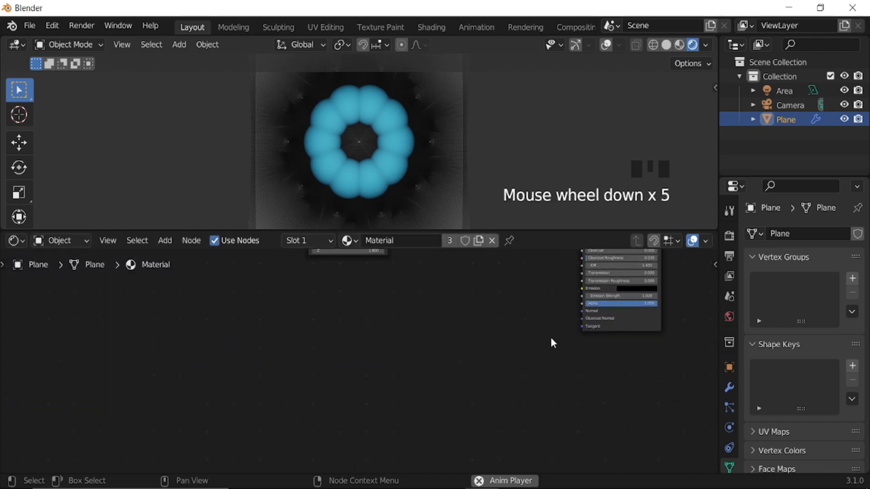
middle_drag(487, 362, 560, 471)
scroll(566, 353, up, 4)
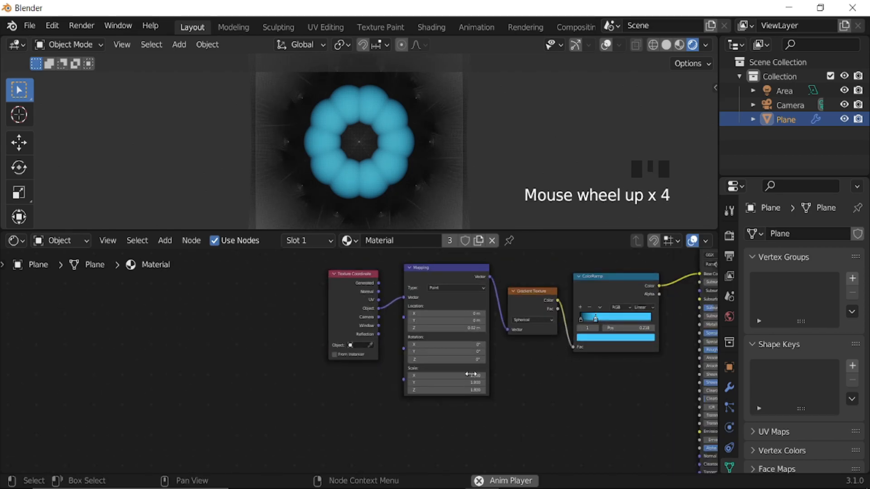
drag(469, 377, 471, 390)
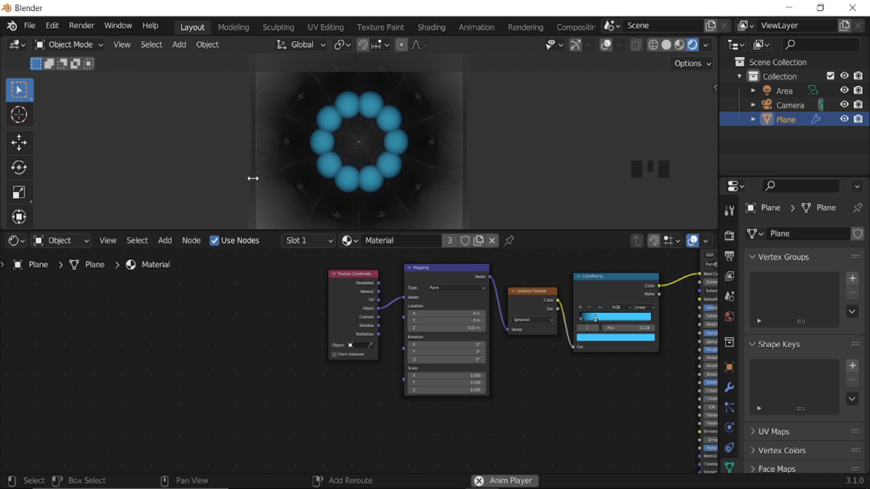
Stop the animation playback and enable Ambient Occlusion and Bloom in the Eevee render settings.
key(space)
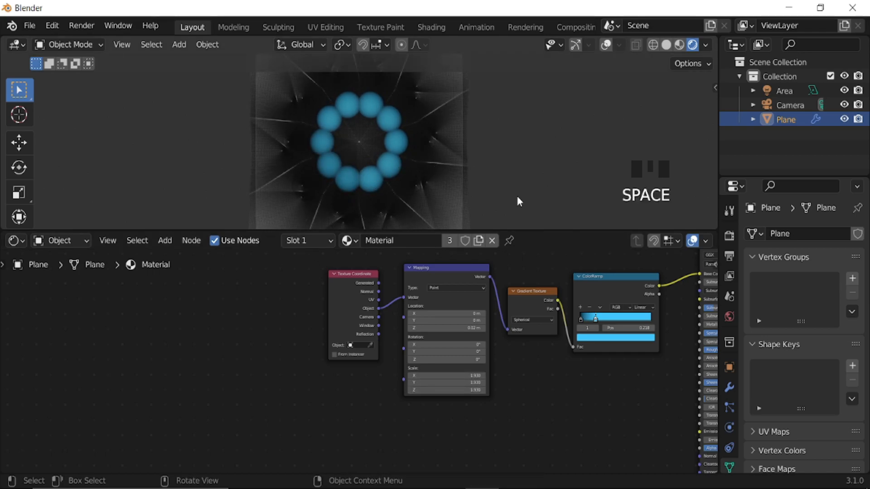
click(731, 237)
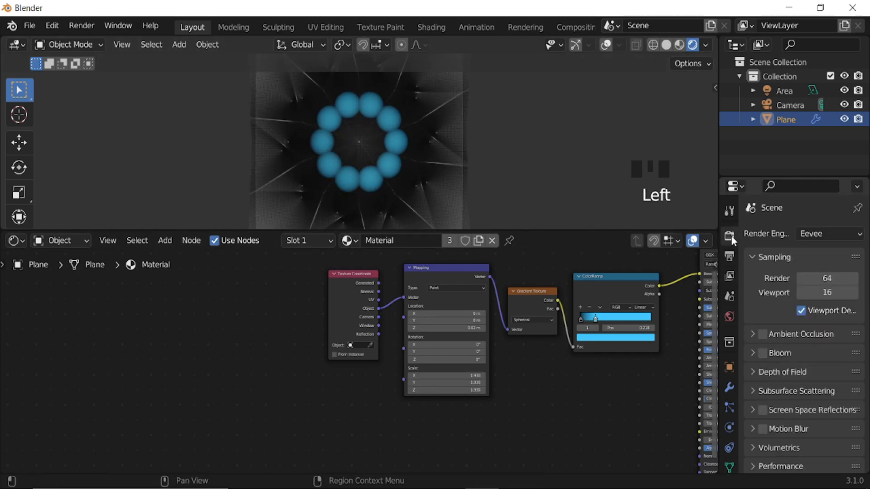
click(763, 333)
click(763, 353)
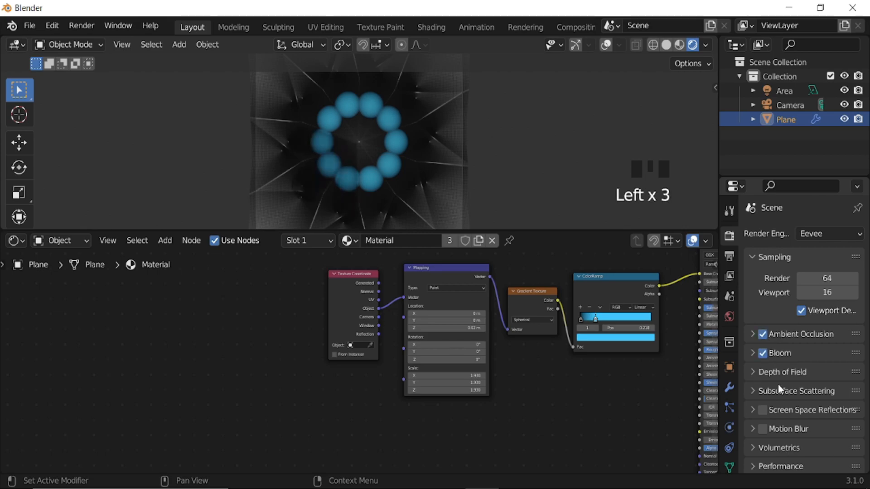
Set the Color Management look to High Contrast and enable Screen Space Reflections.
scroll(774, 386, down, 9)
click(753, 463)
scroll(787, 435, down, 5)
click(821, 407)
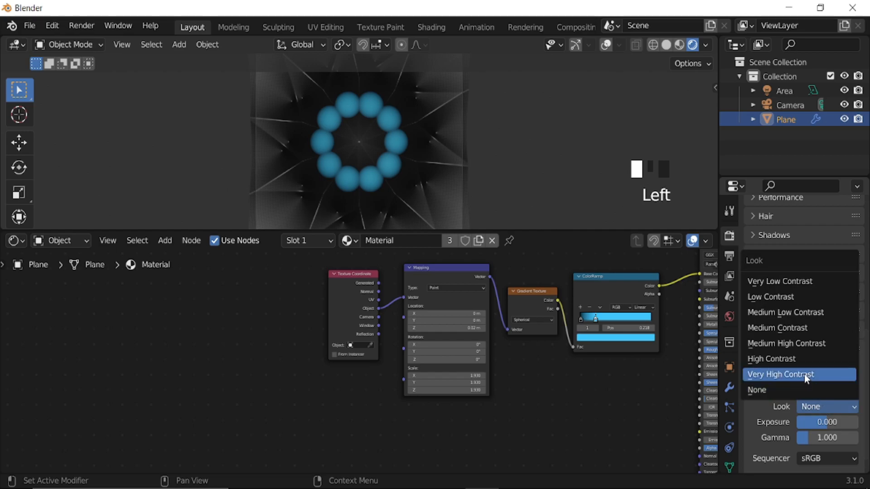
click(798, 359)
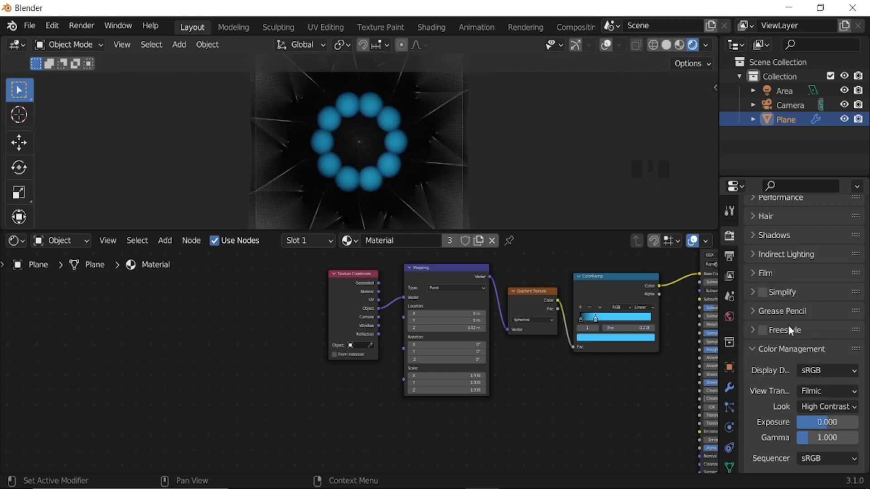
scroll(790, 331, up, 5)
click(763, 256)
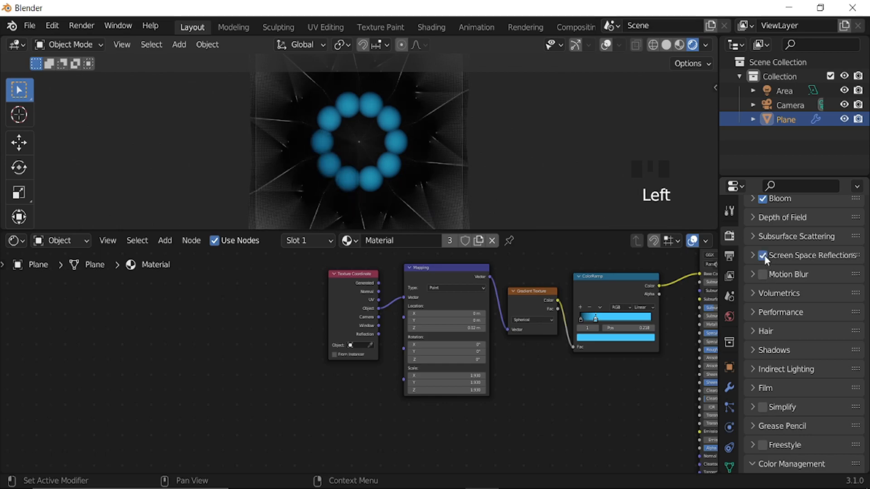
Set the render output file format to FFmpeg Video.
click(728, 257)
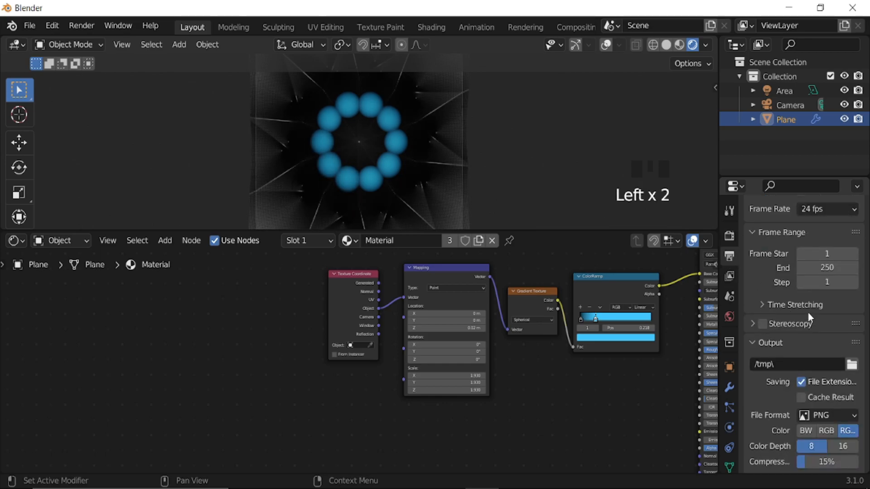
scroll(823, 342, down, 2)
click(838, 369)
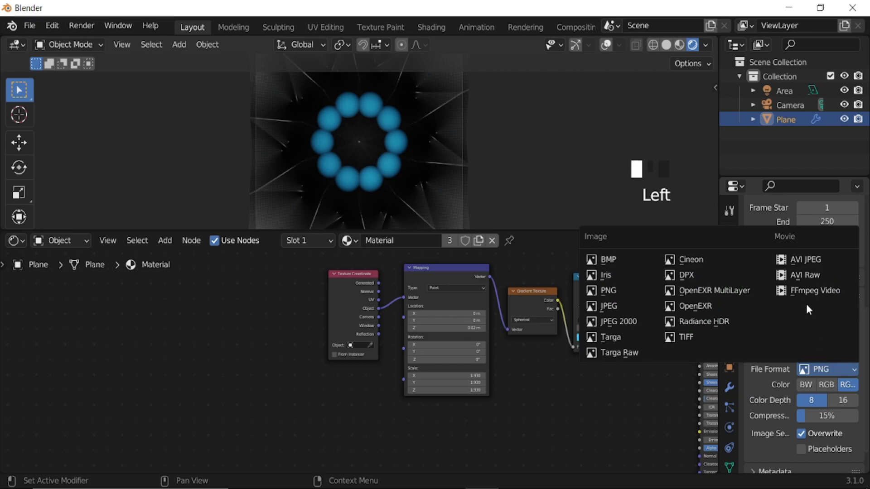
click(805, 292)
Configure the video encoding with an MPEG-4 container and High Quality output.
scroll(777, 372, down, 3)
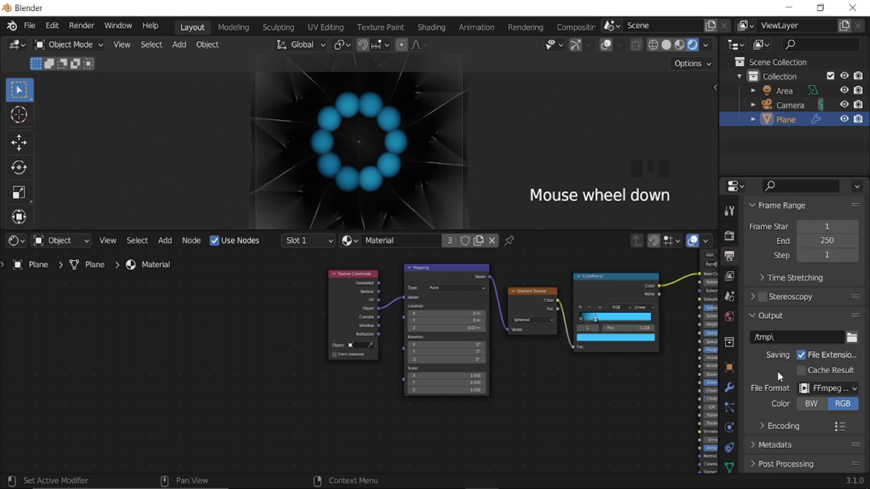
click(765, 426)
scroll(798, 376, down, 3)
click(820, 379)
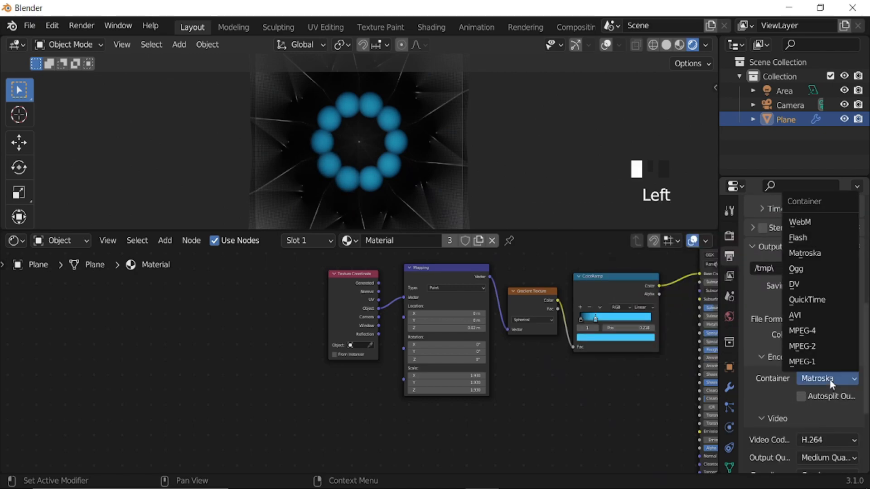
click(811, 330)
scroll(771, 377, down, 3)
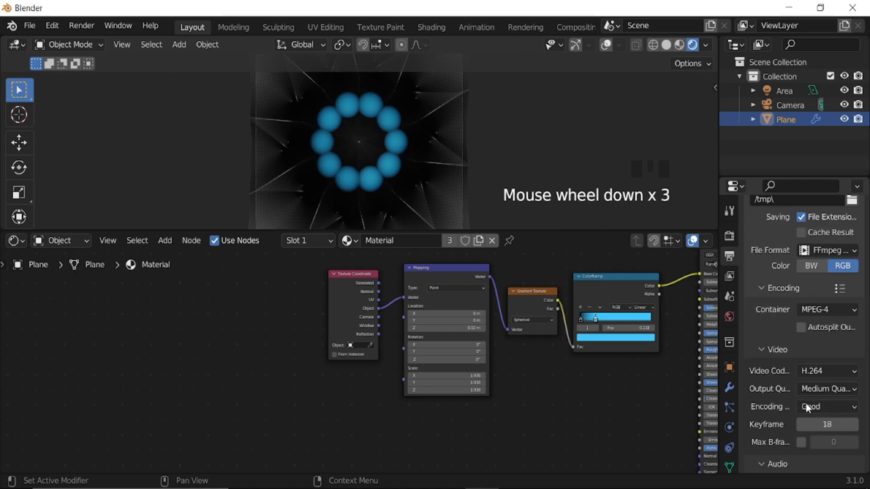
click(819, 388)
click(783, 323)
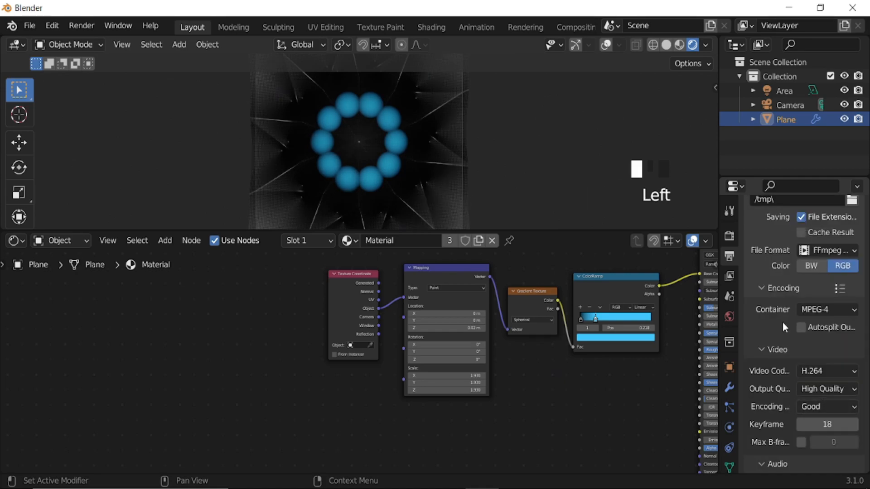
Set the output frame rate to 30 fps.
scroll(774, 357, up, 6)
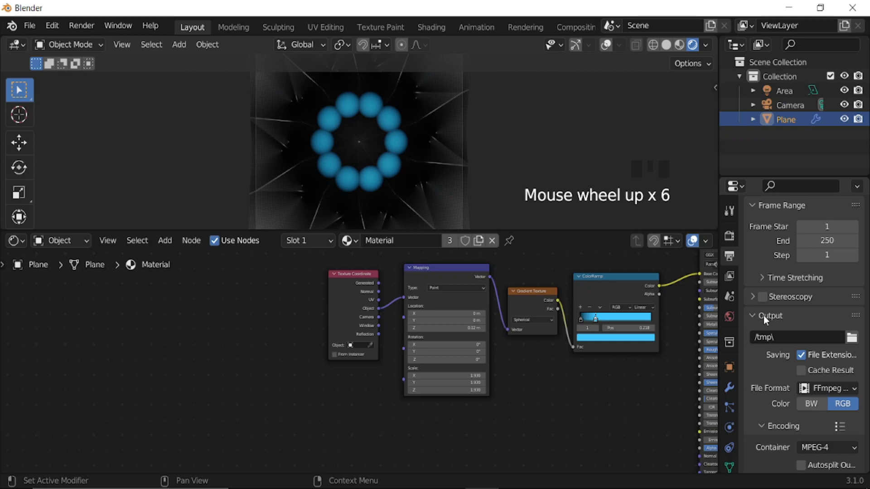
scroll(811, 311, up, 3)
click(822, 253)
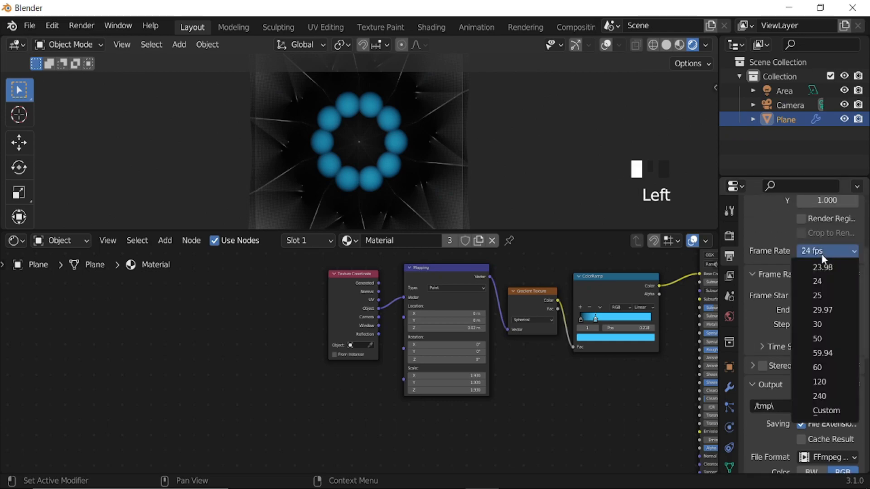
click(823, 327)
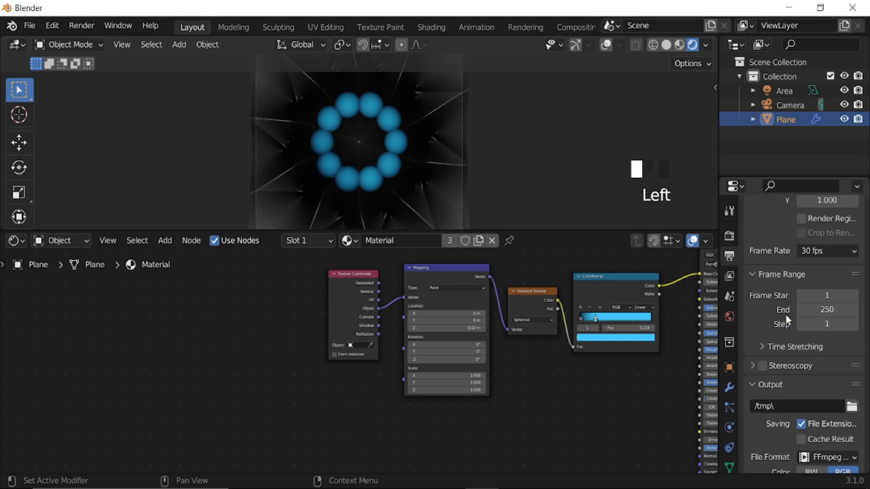
scroll(785, 315, up, 5)
Set the World background strength to 0.
click(730, 318)
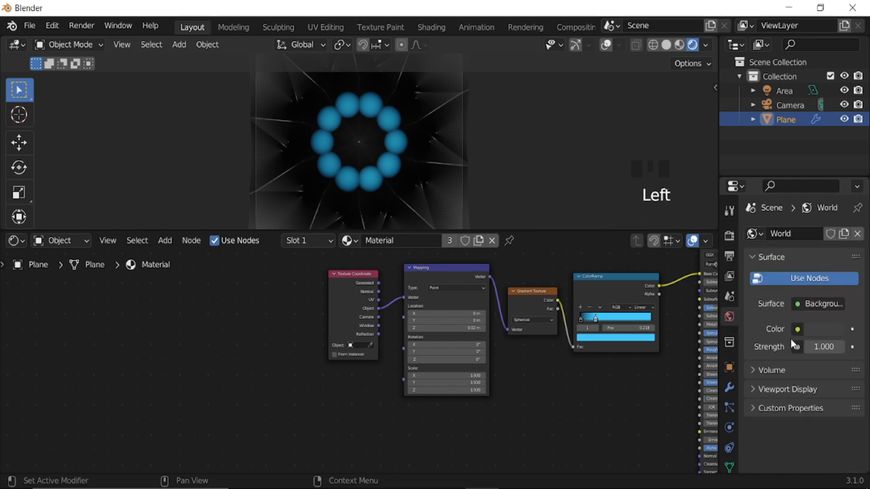
click(829, 347)
text(0)
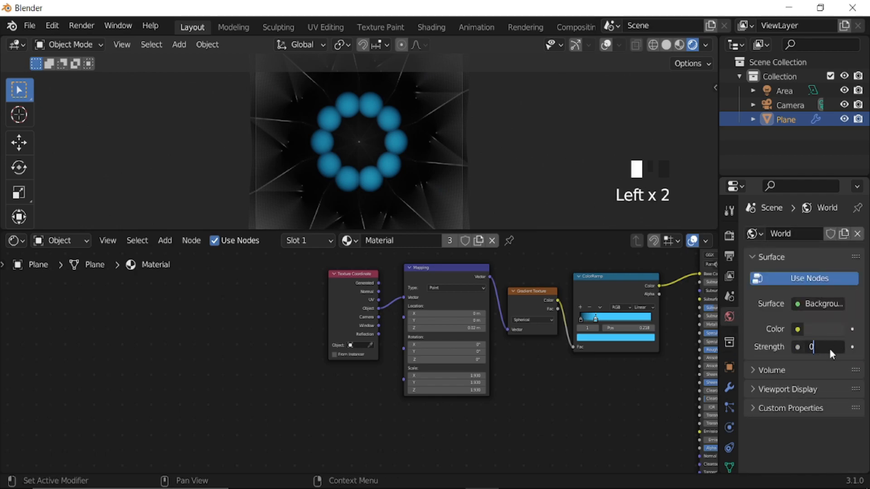
key(Return)
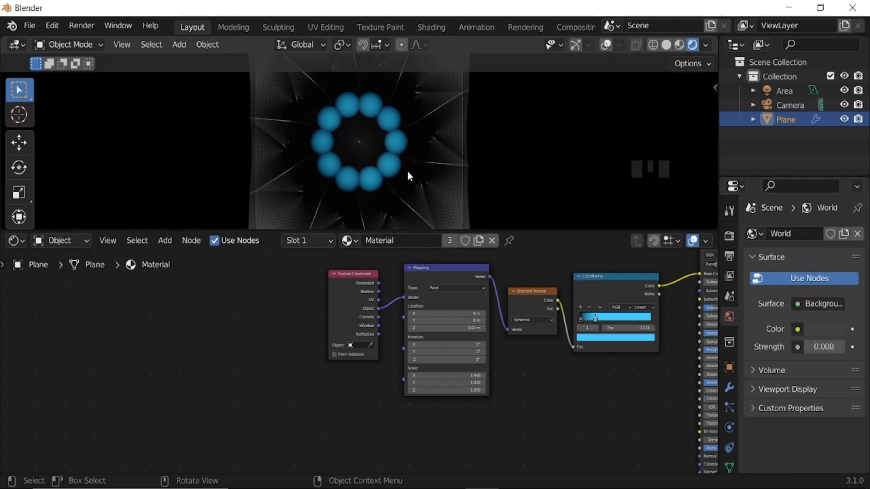
Set the Ambient Occlusion distance to 2 m in the render settings.
click(730, 237)
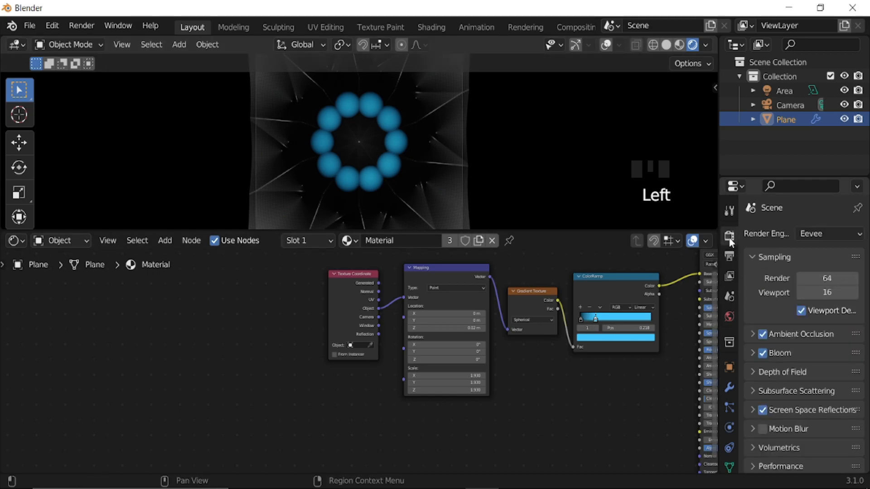
click(752, 334)
click(816, 356)
text(2)
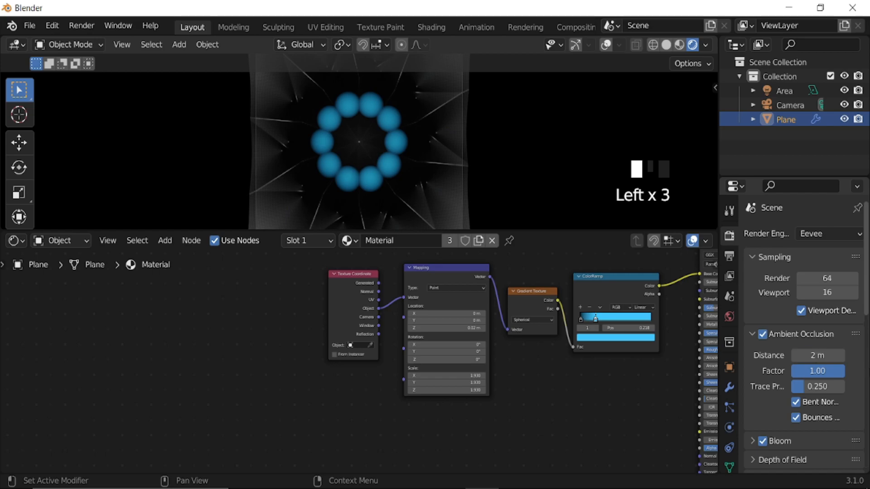
Enlarge the 3D viewport above the Shader Editor and turn on Lock Interface for rendering.
scroll(347, 181, up, 4)
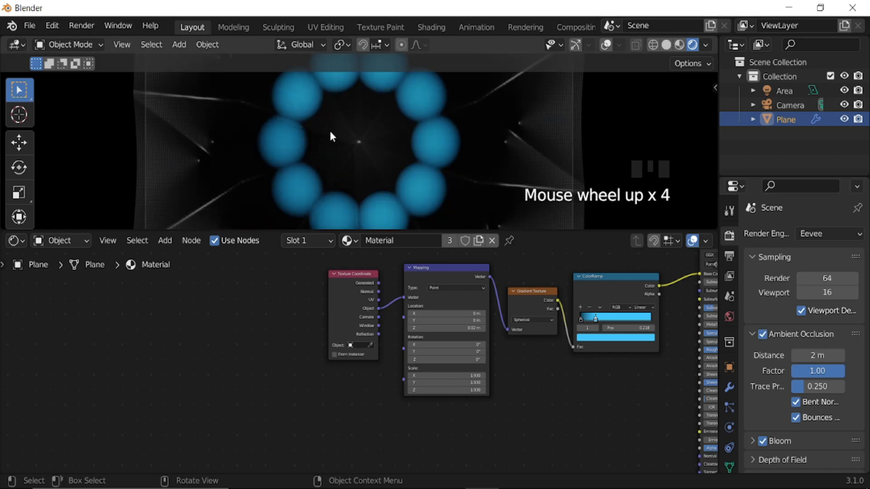
drag(258, 230, 261, 349)
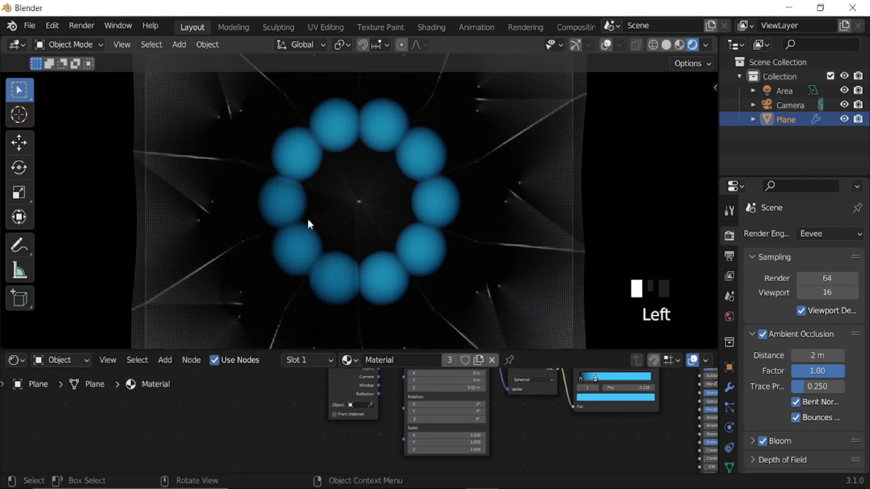
click(83, 26)
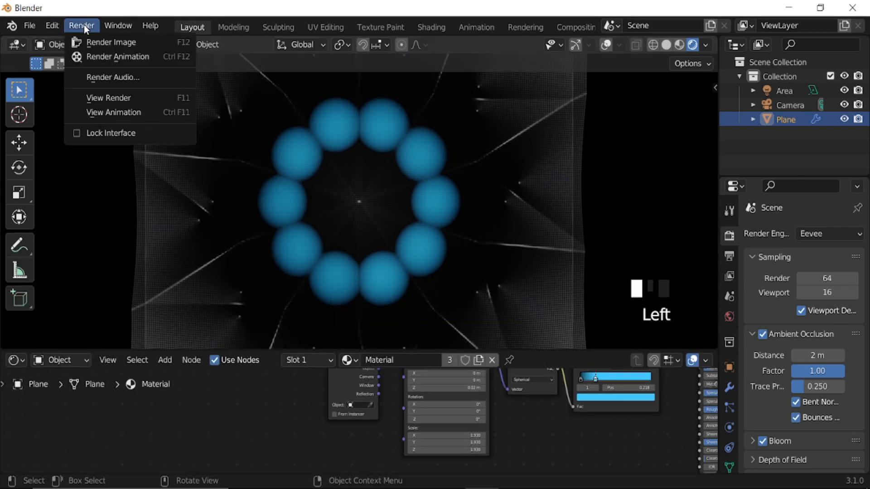
click(109, 133)
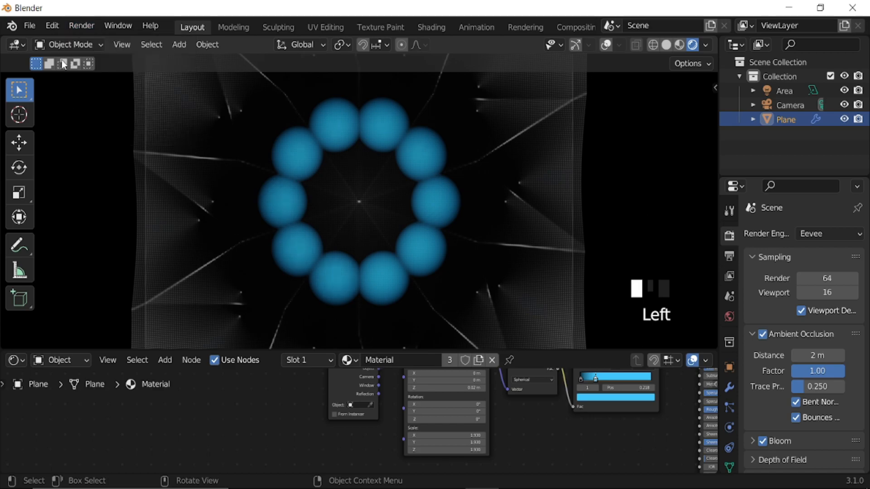
click(82, 25)
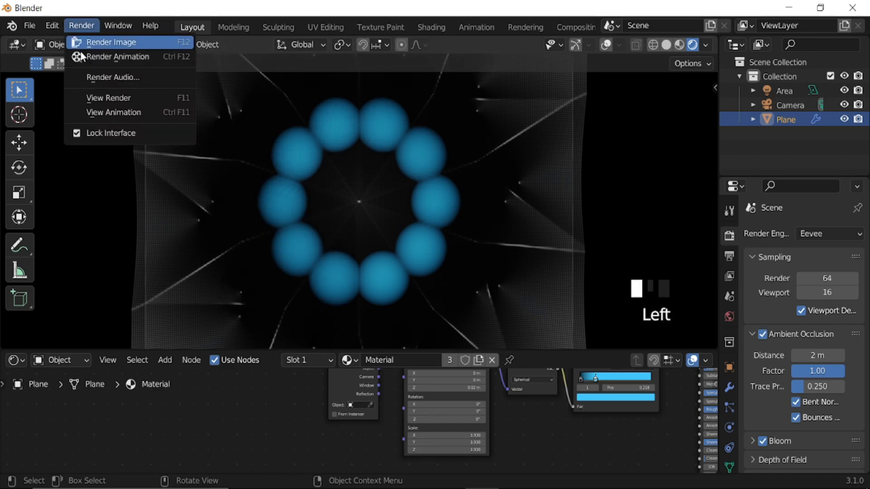